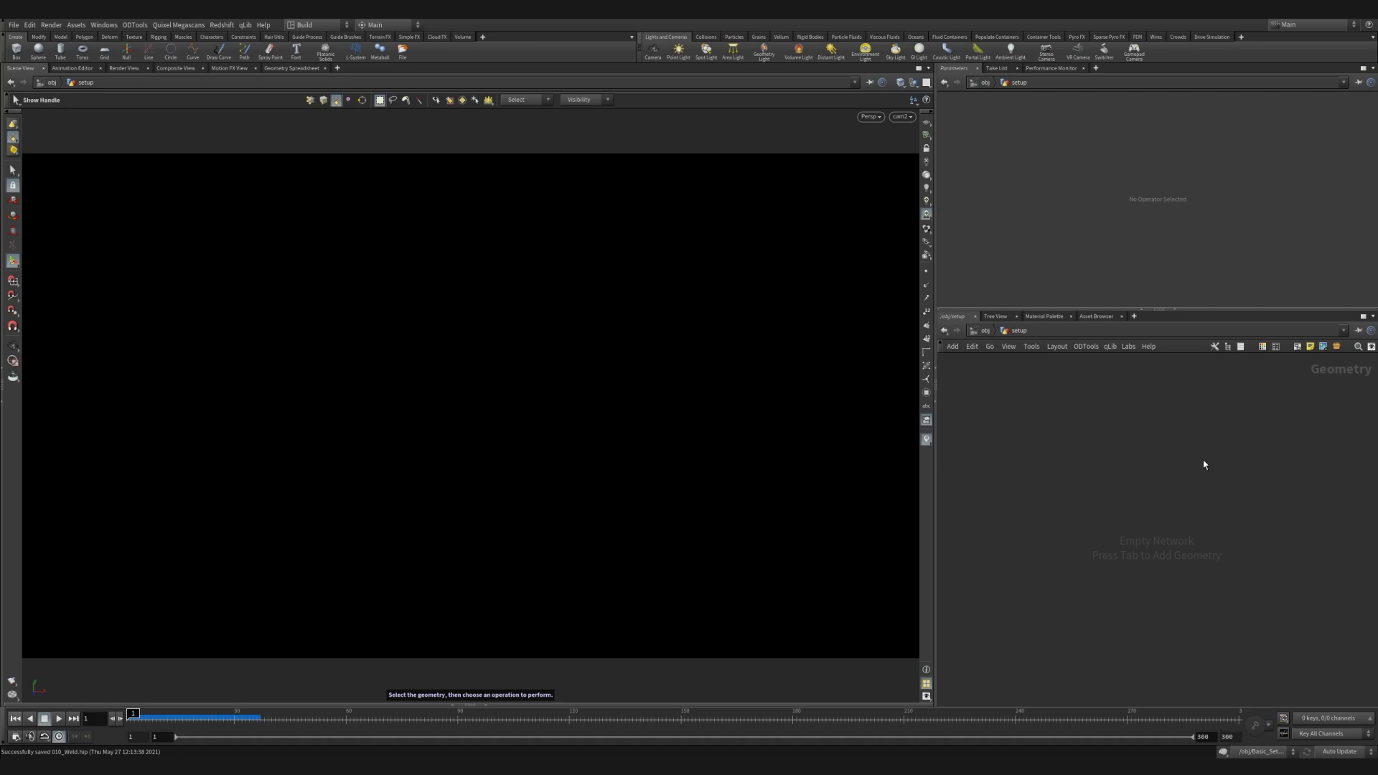
# - Add a Grid sized 3 by 1 with 2 rows and 2 columns
pyautogui.press('Tab')
pyautogui.click(1314, 230)
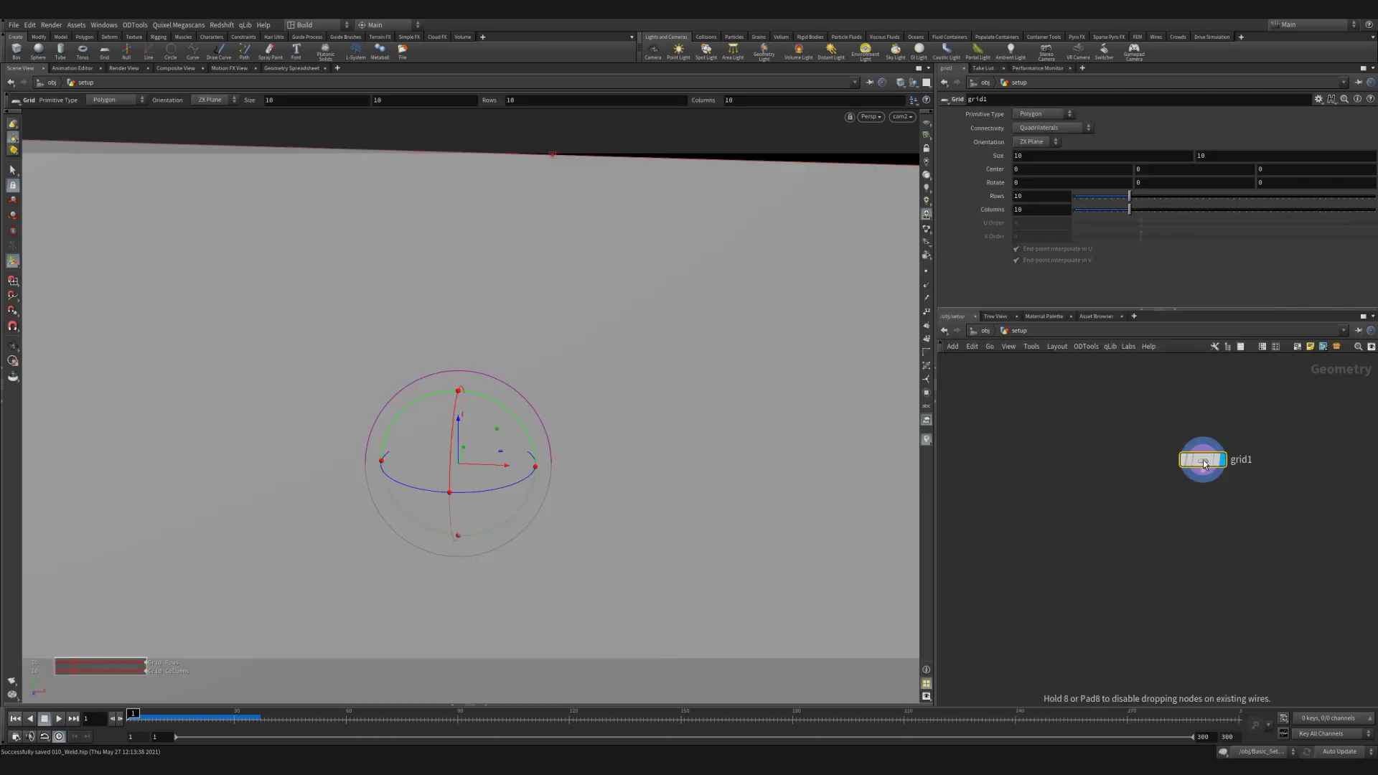
pyautogui.moveTo(1204, 465); pyautogui.dragTo(1102, 449)
pyautogui.doubleClick(1038, 157)
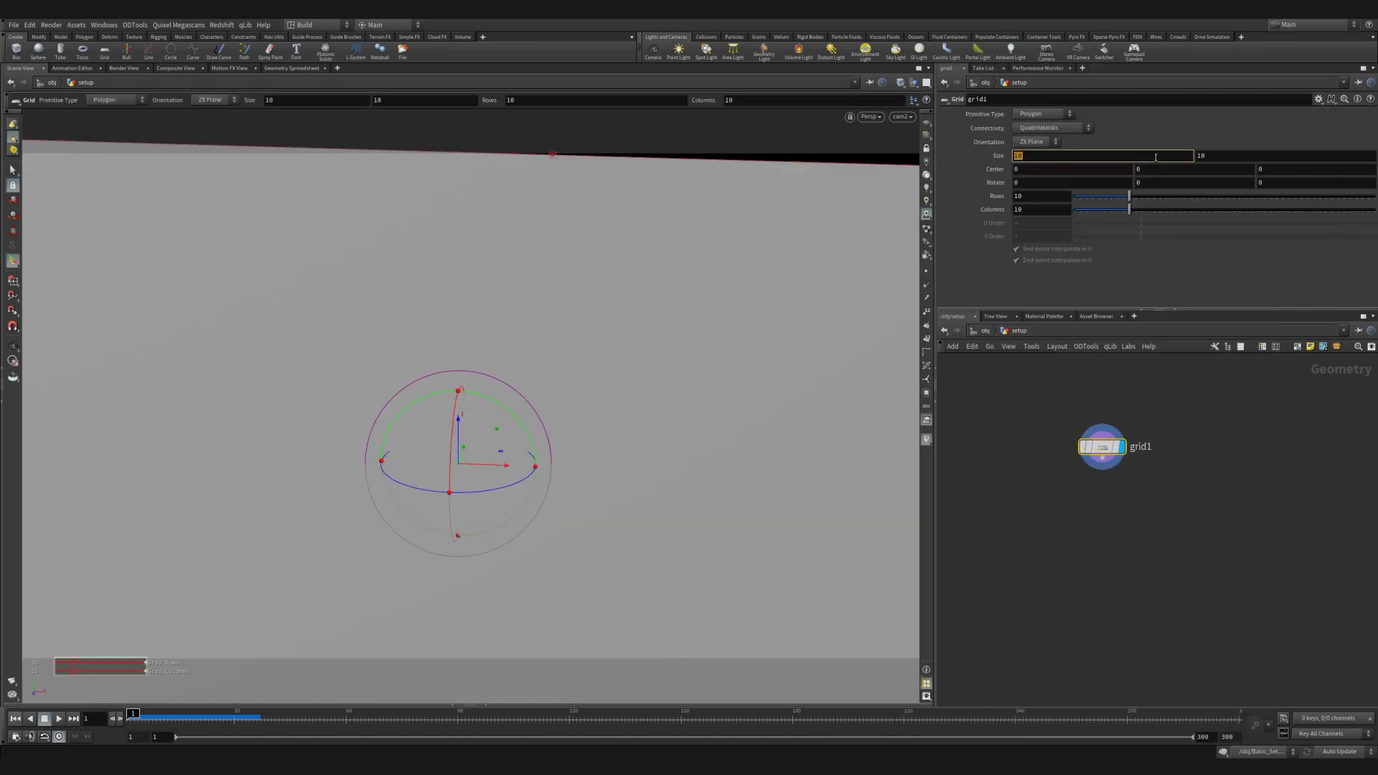
pyautogui.write('3')
pyautogui.press('Tab')
pyautogui.write('1')
pyautogui.press('Return')
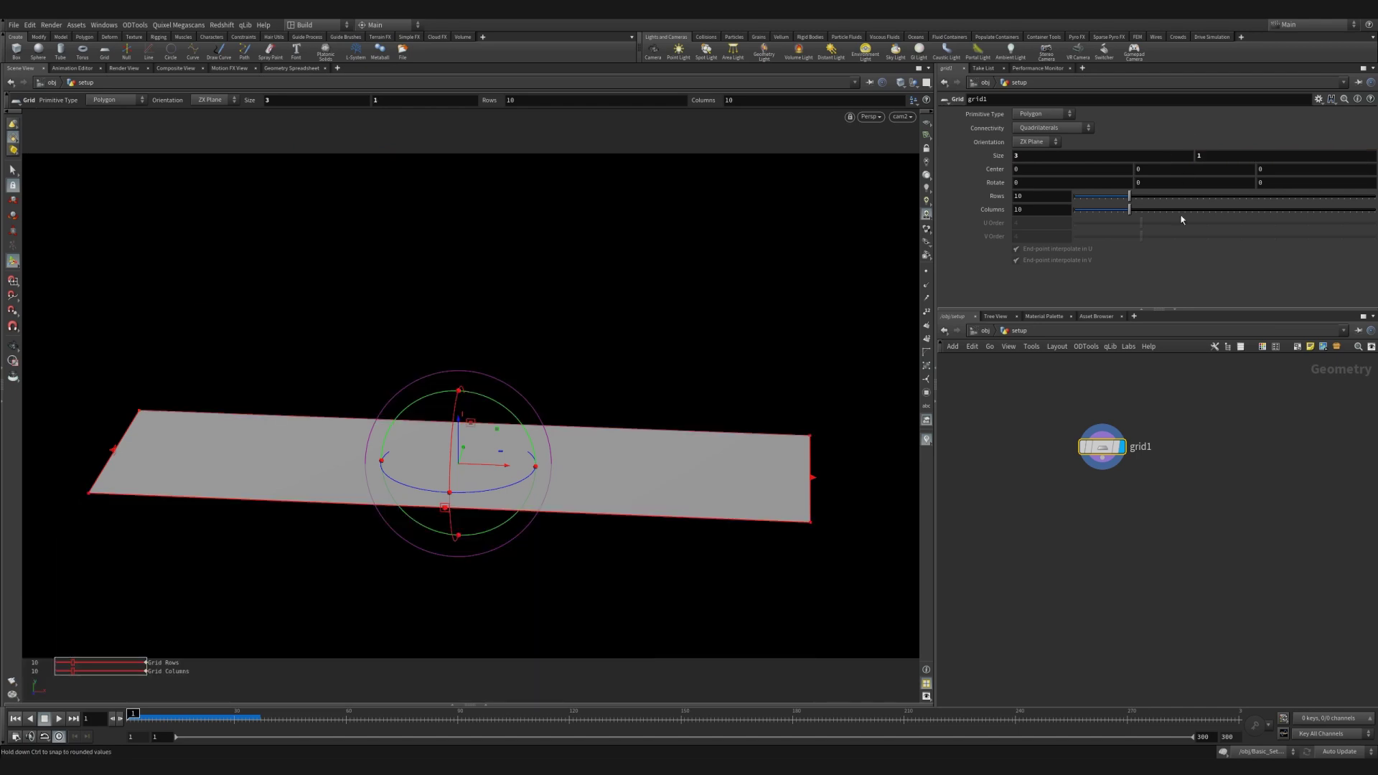
pyautogui.doubleClick(1042, 198)
pyautogui.write('2')
pyautogui.press('Tab')
pyautogui.write('2')
pyautogui.press('Return')
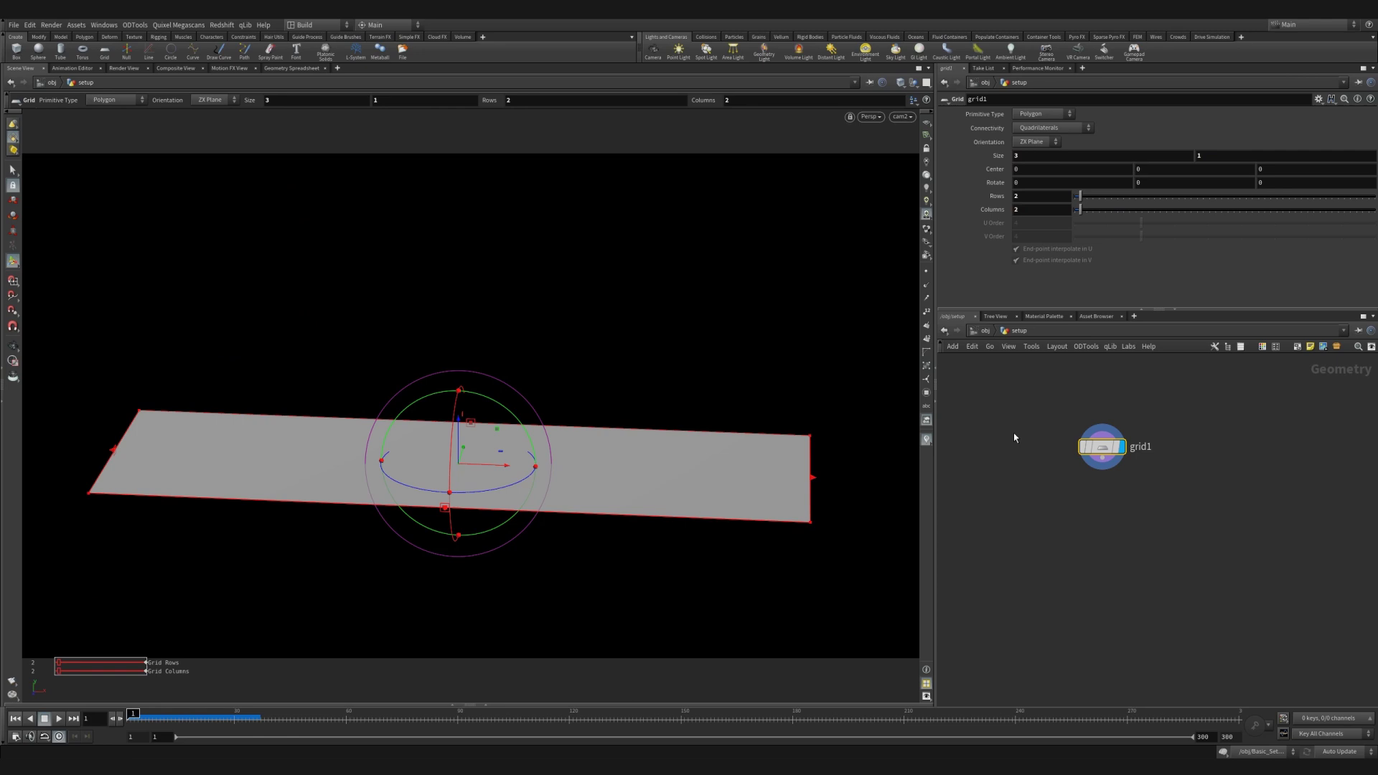
# - Remesh the grid with target size 0.03 and show wireframe over shaded
pyautogui.moveTo(1102, 458); pyautogui.dragTo(1098, 500)
pyautogui.click(1098, 501)
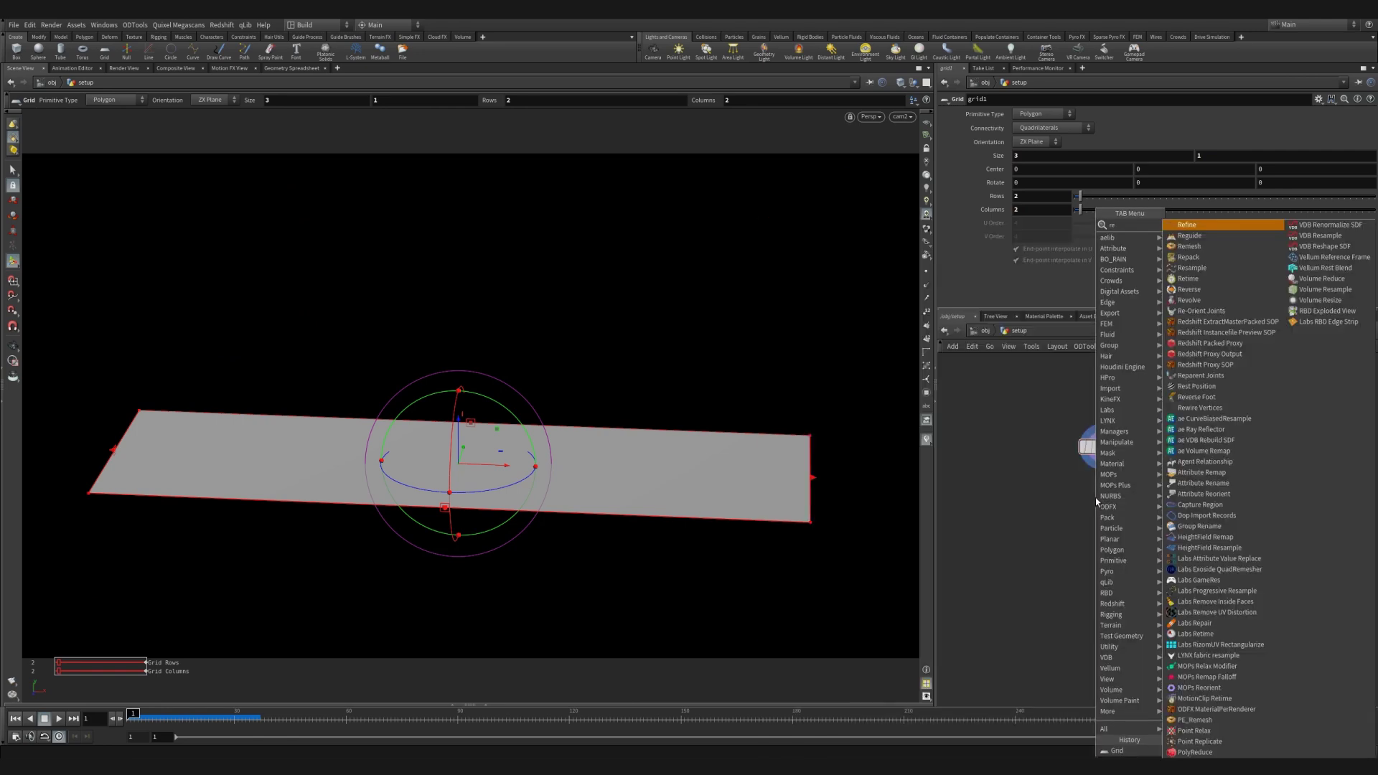
pyautogui.write('remesh')
pyautogui.press('Return')
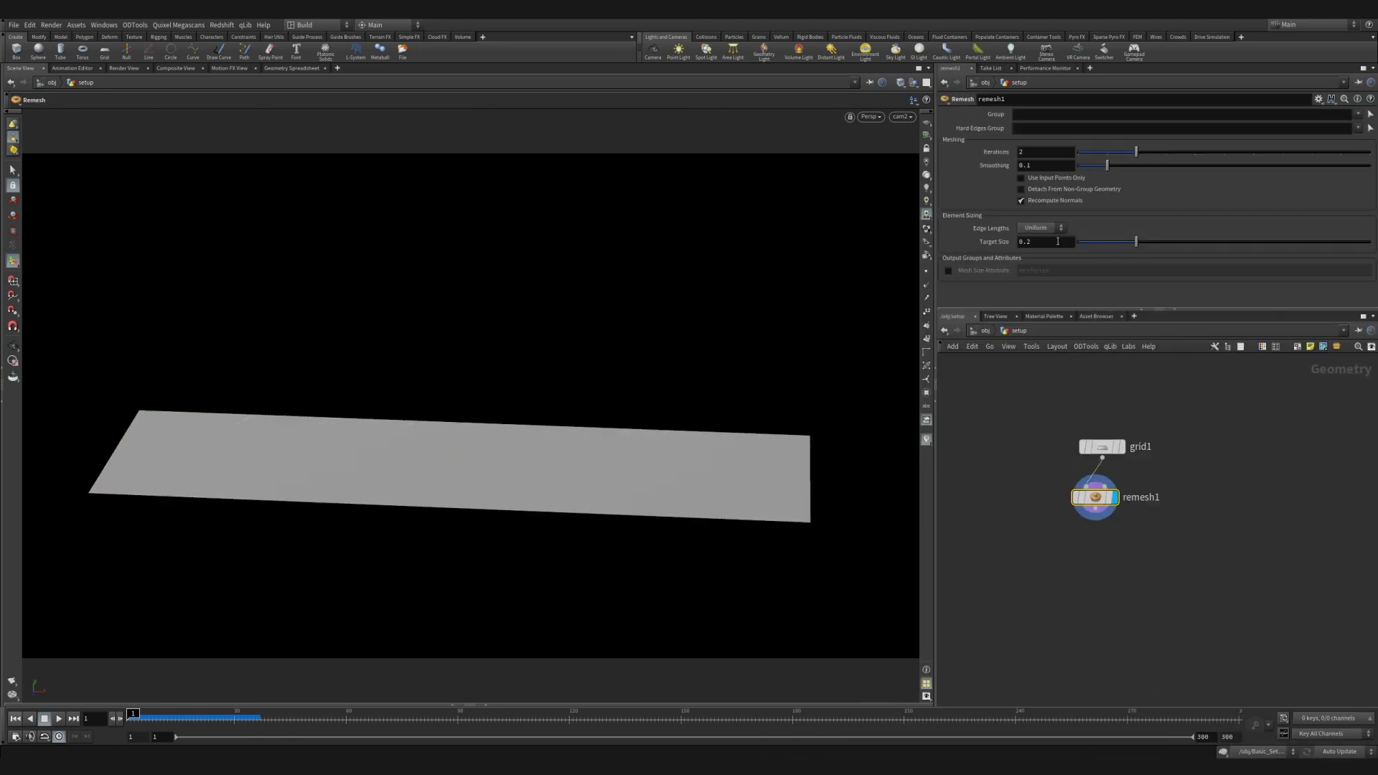
pyautogui.doubleClick(1027, 243)
pyautogui.write('0.03')
pyautogui.press('Return')
pyautogui.hotkey('shift', 'w')
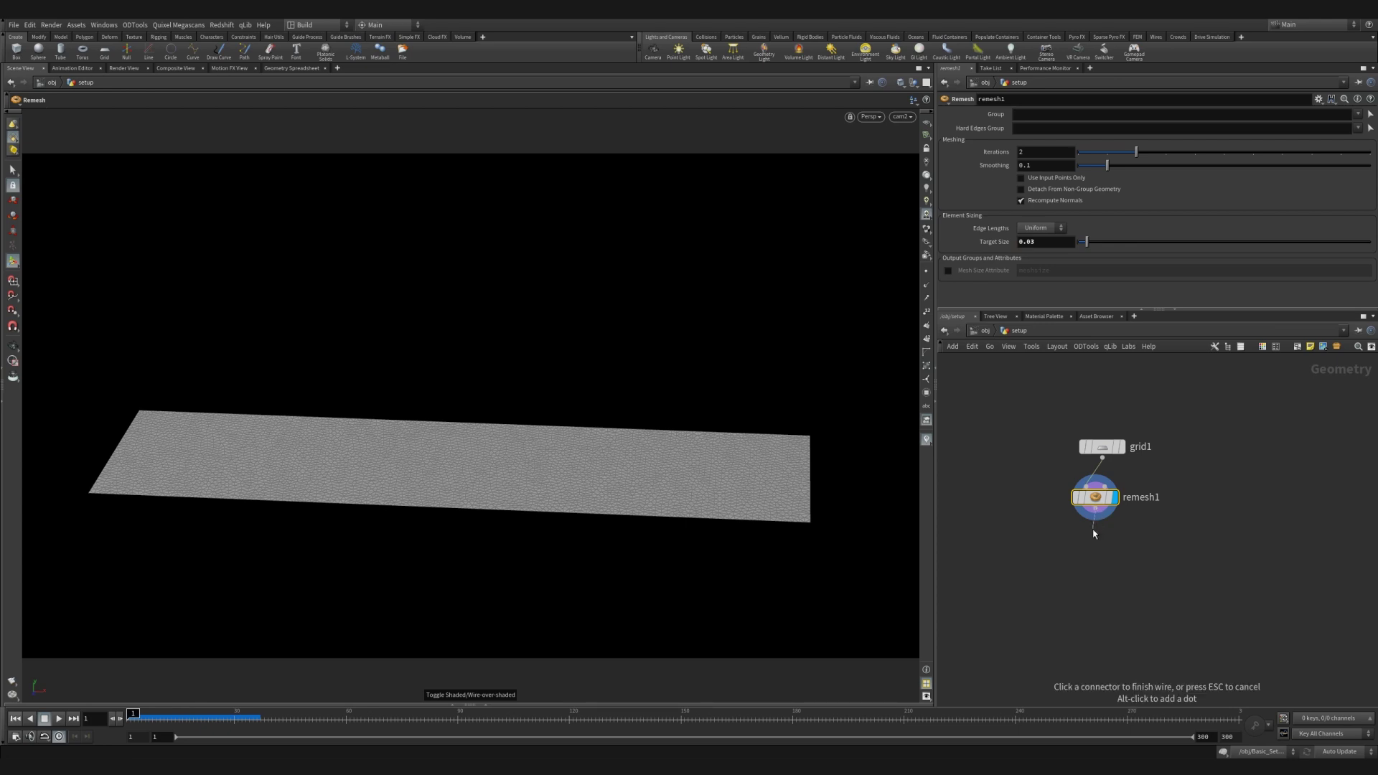
# - Add an Edge Fracture node below remesh1 that writes a piece attribute, and save
pyautogui.press('Tab')
pyautogui.write('edge fra')
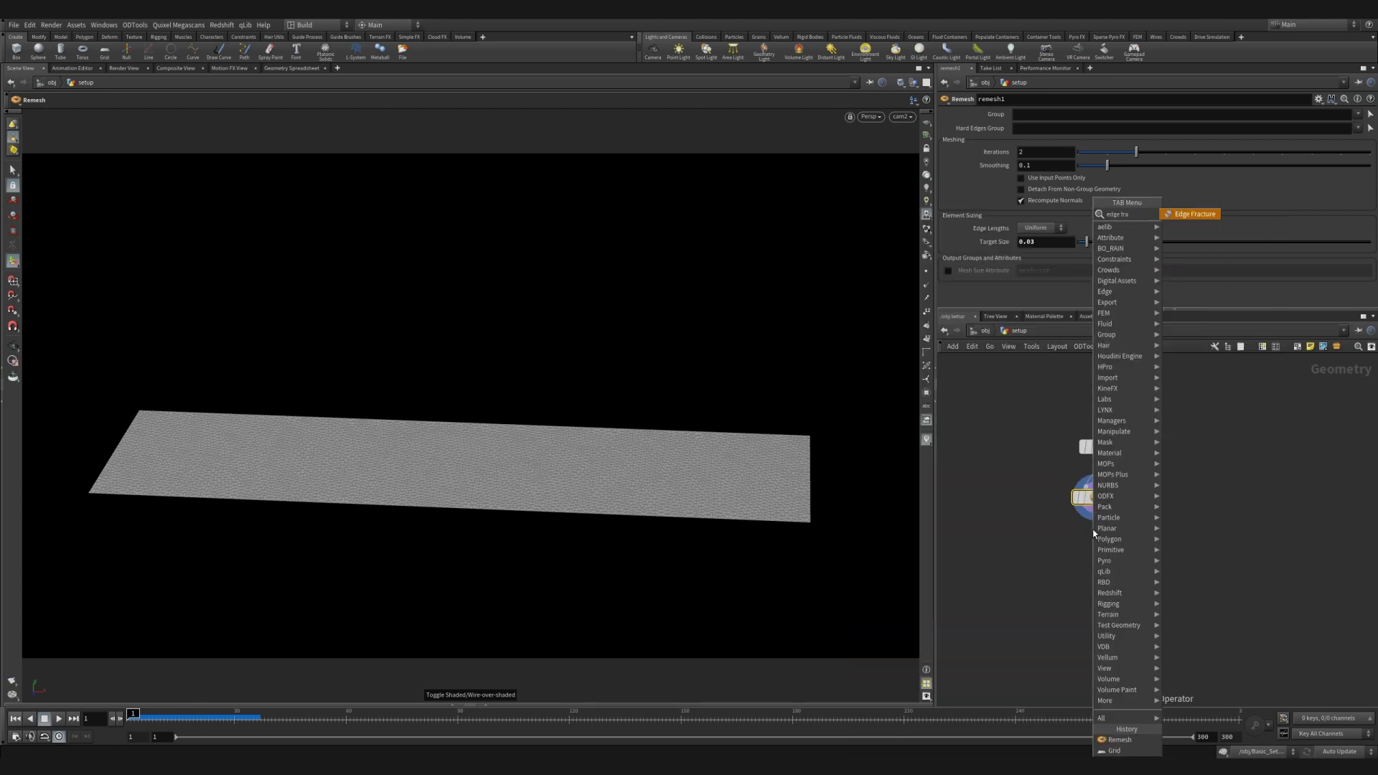
pyautogui.press('Return')
pyautogui.click(1093, 535)
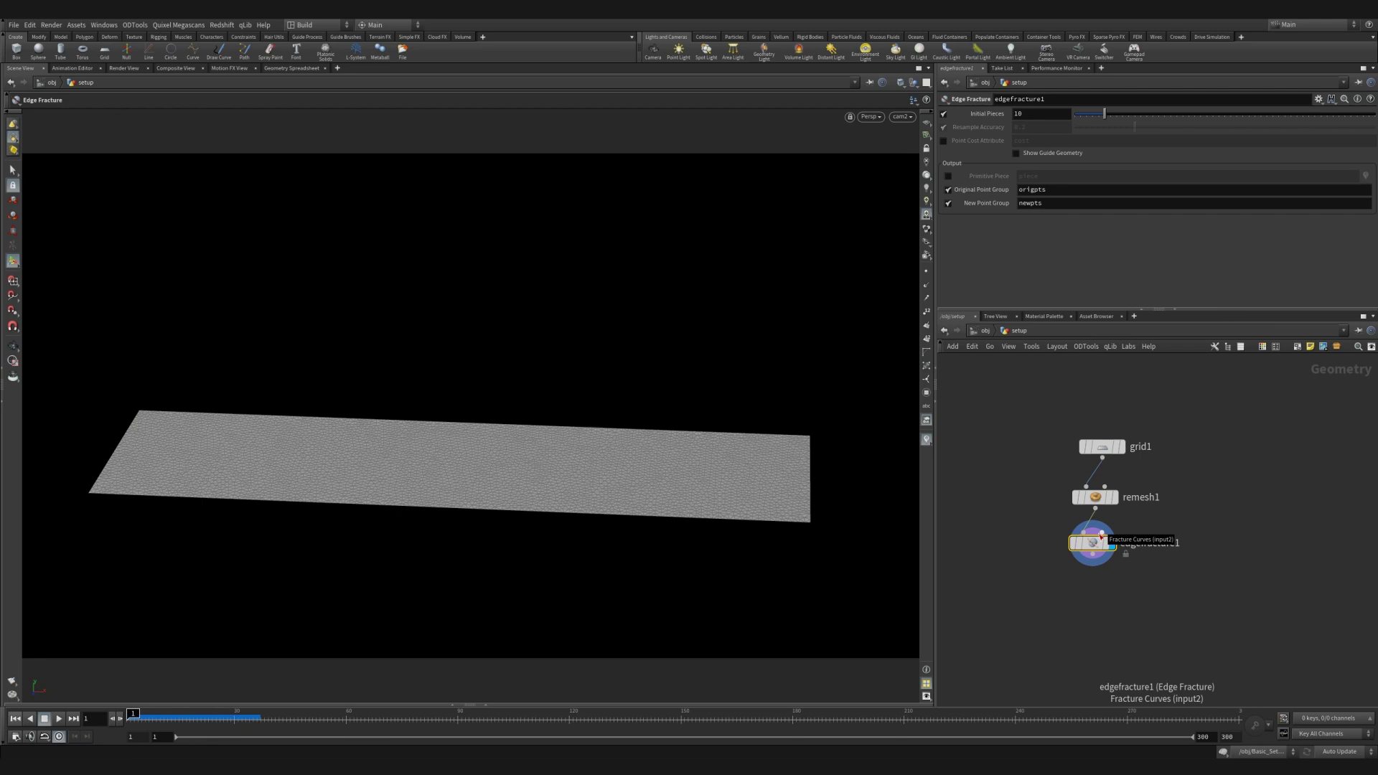
pyautogui.hotkey('ctrl', 's')
pyautogui.click(950, 176)
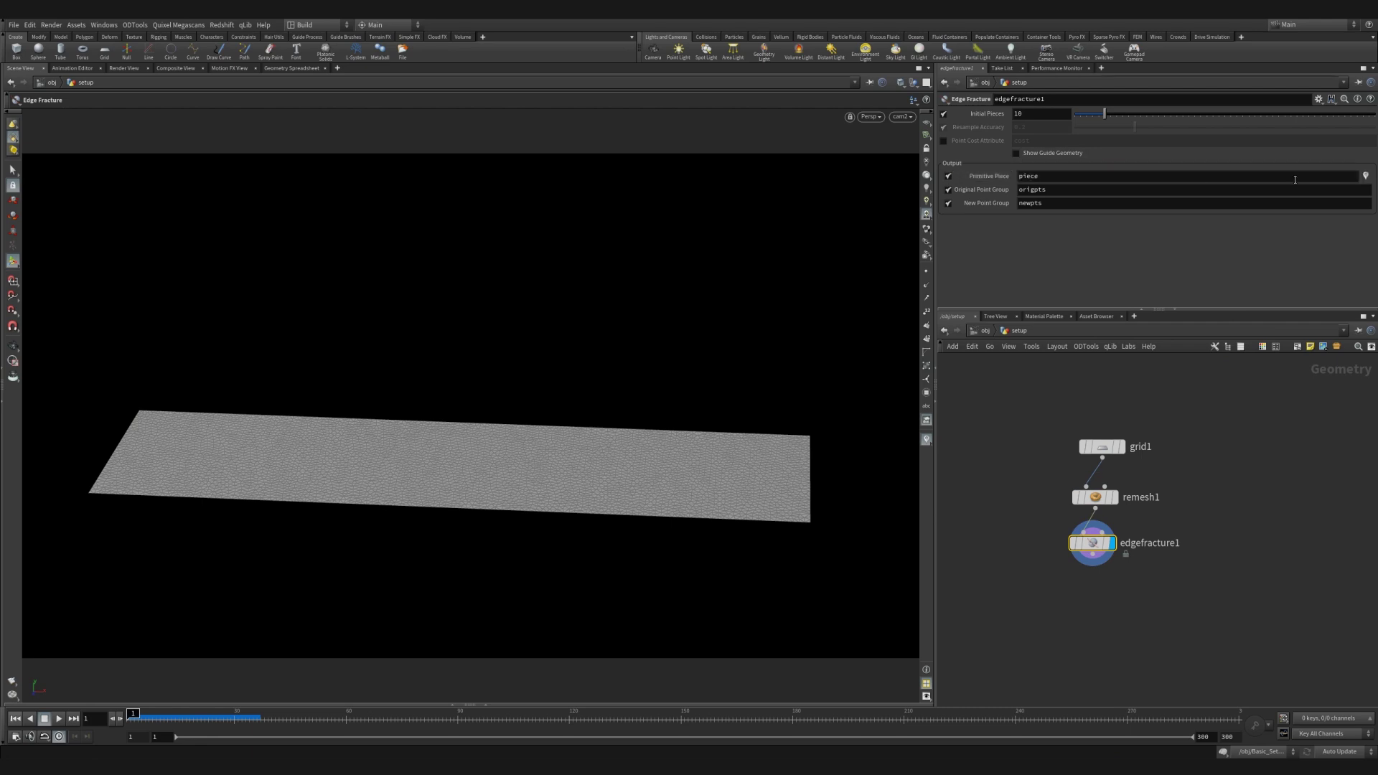
# - Set the Edge Fracture Initial Pieces to 125 and inspect the fractured grid
pyautogui.keyDown('alt'); pyautogui.moveTo(636, 455); pyautogui.dragTo(468, 492); pyautogui.keyUp('alt')
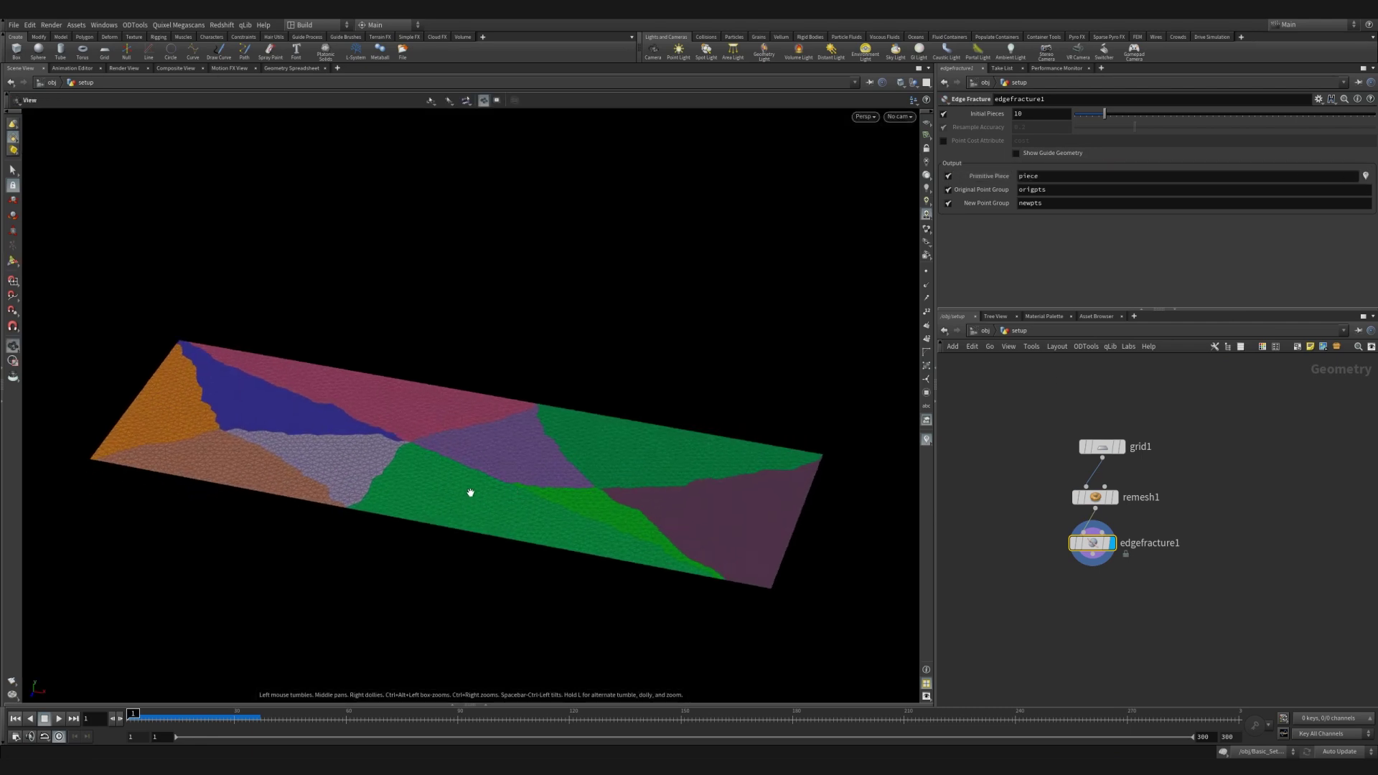
pyautogui.scroll(5, 554, 425)
pyautogui.scroll(2, 434, 455)
pyautogui.scroll(3, 473, 442)
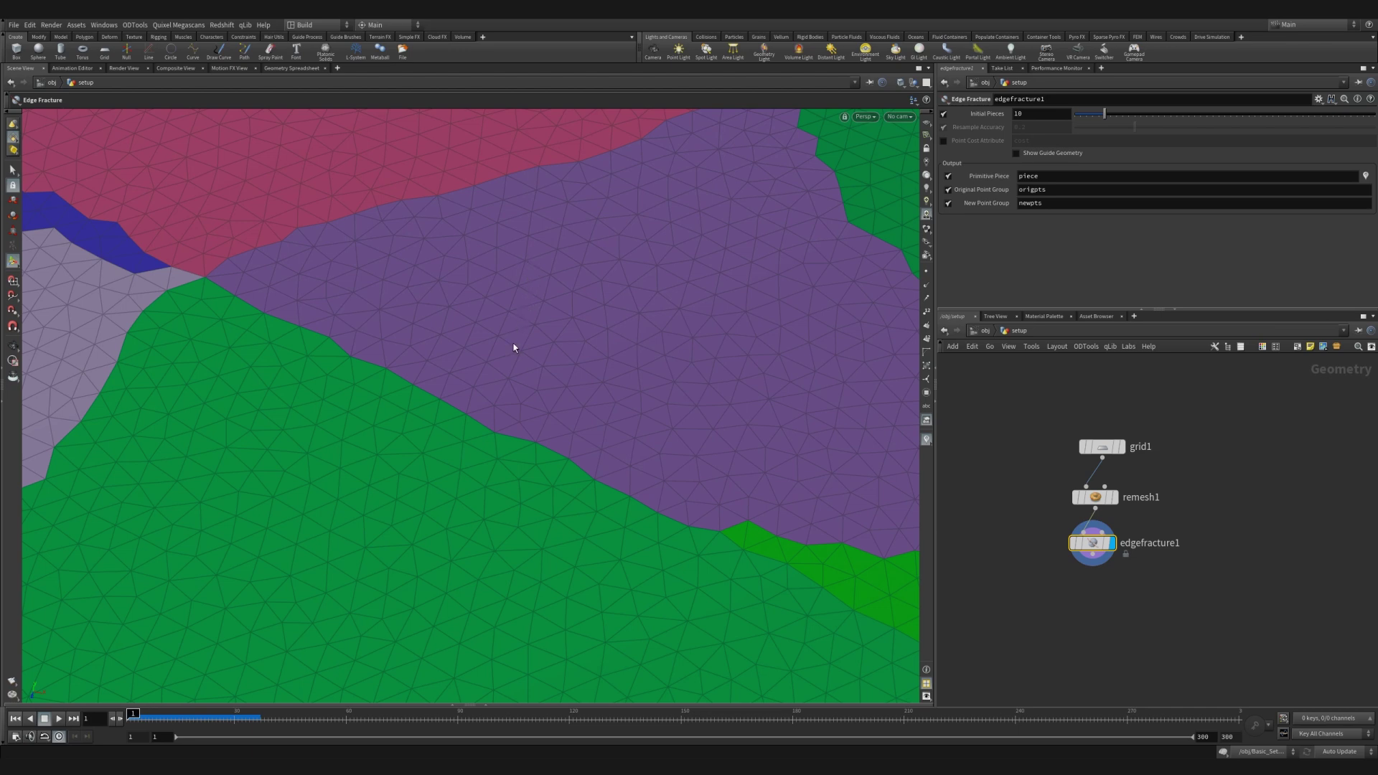
pyautogui.press('Escape')
pyautogui.moveTo(627, 265)
pyautogui.mouseDown()
pyautogui.moveTo(424, 385)
pyautogui.moveTo(563, 363)
pyautogui.moveTo(631, 385)
pyautogui.mouseUp()
pyautogui.scroll(-5, 528, 375)
pyautogui.moveTo(1043, 526); pyautogui.dragTo(1111, 564)
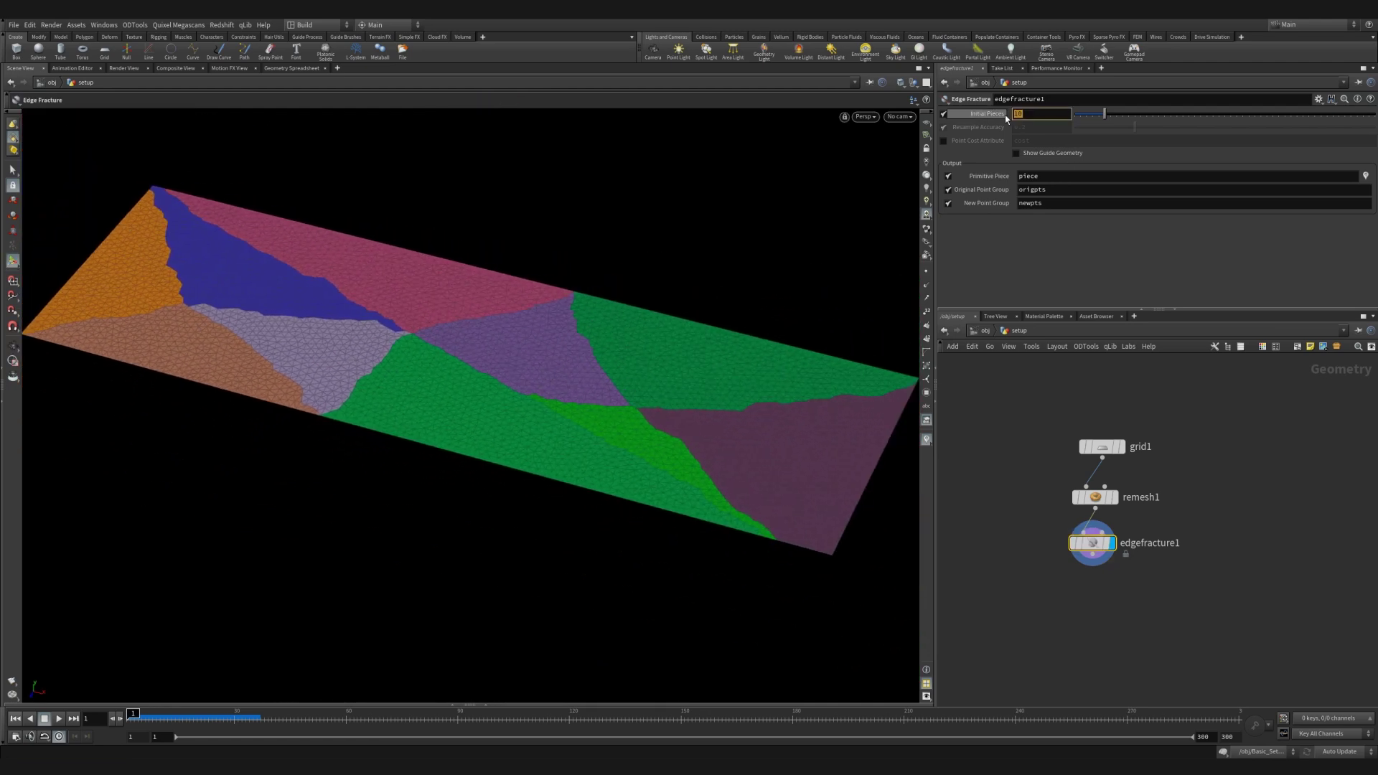
pyautogui.write('25')
pyautogui.press('Return')
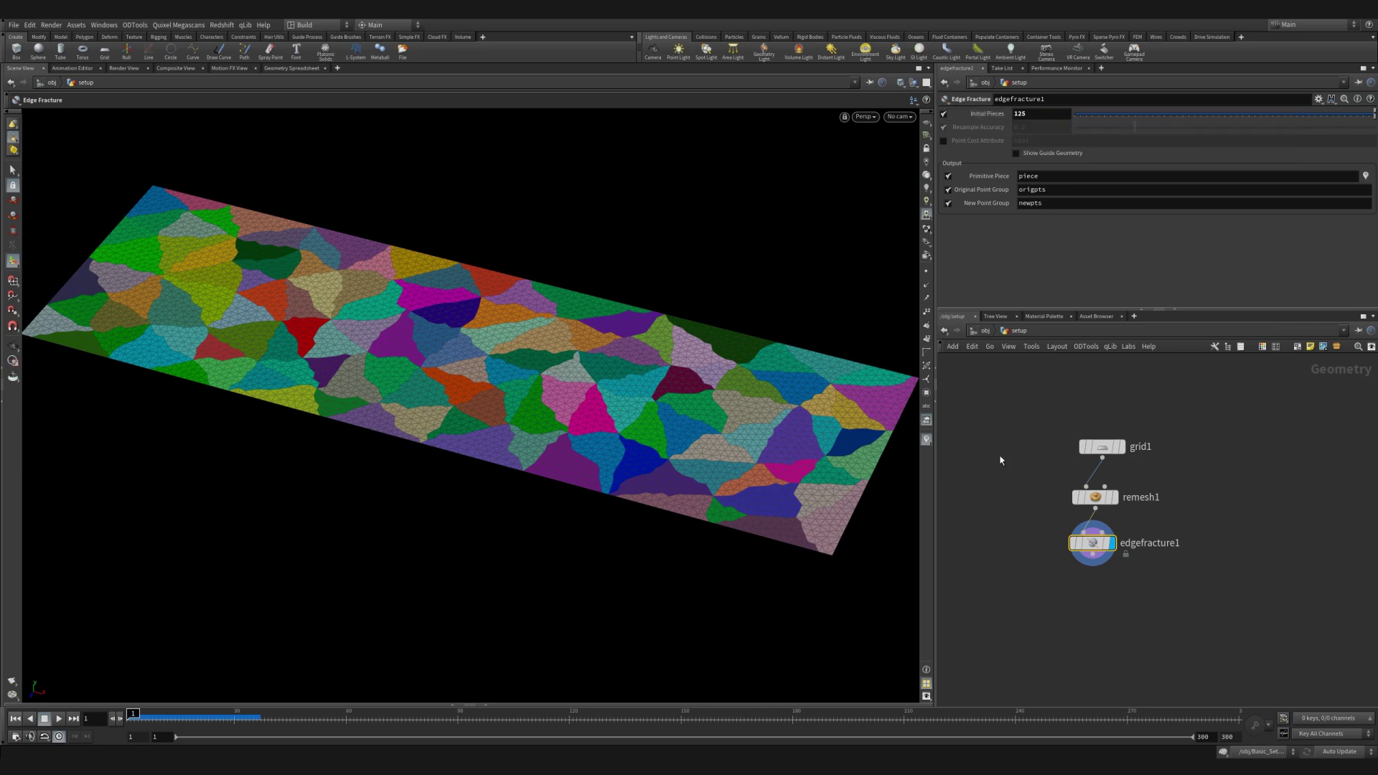
# - Add a points Group Create node bounding the points at the grid's left end
pyautogui.moveTo(1099, 560); pyautogui.dragTo(1096, 583)
pyautogui.write('group')
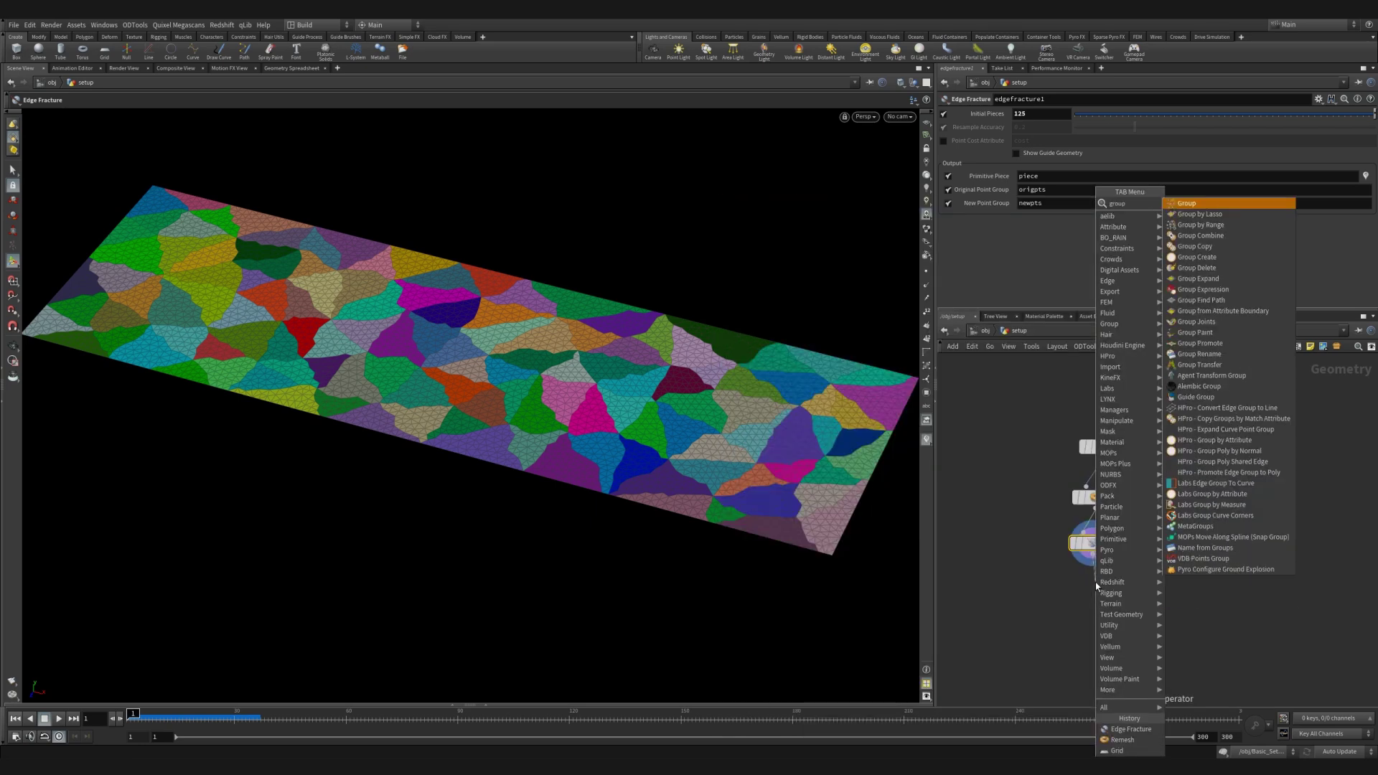
pyautogui.press('Return')
pyautogui.click(1092, 543)
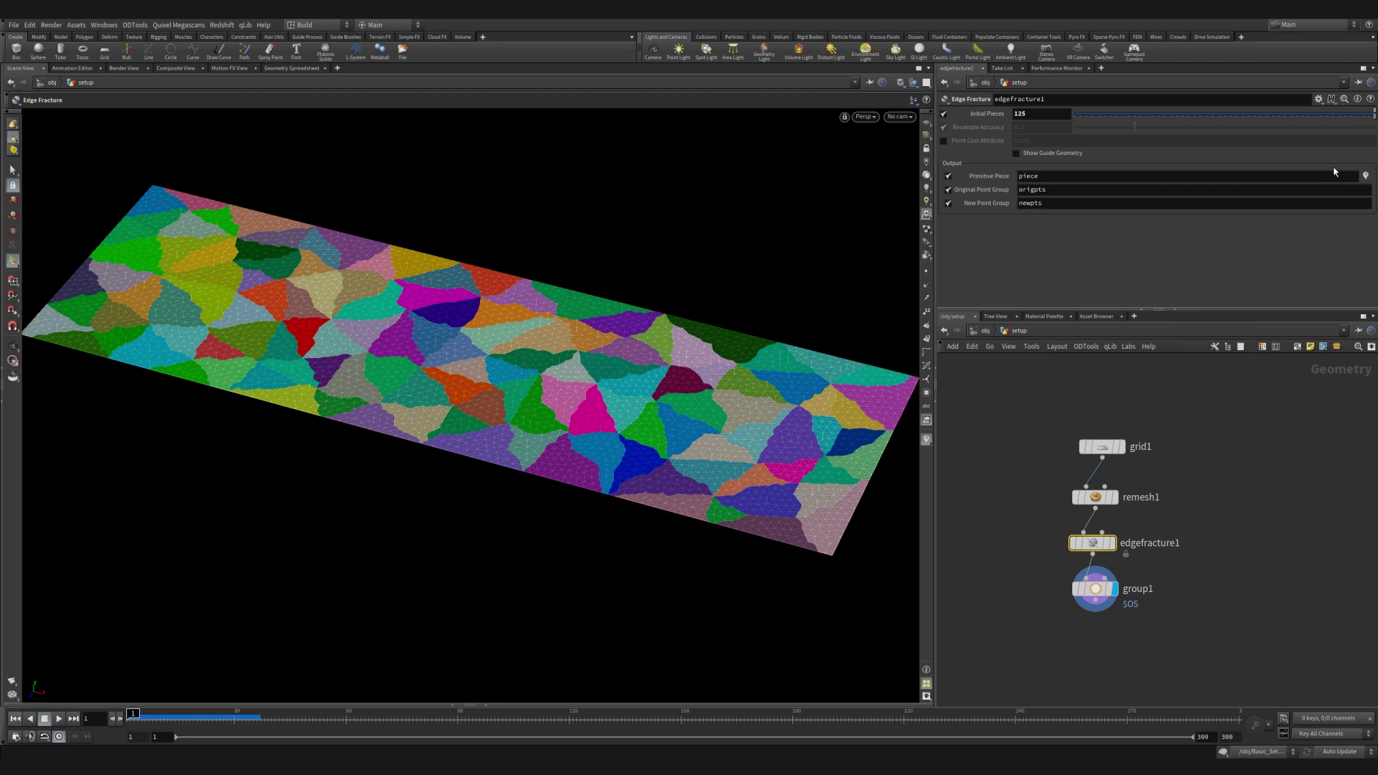
pyautogui.click(1095, 589)
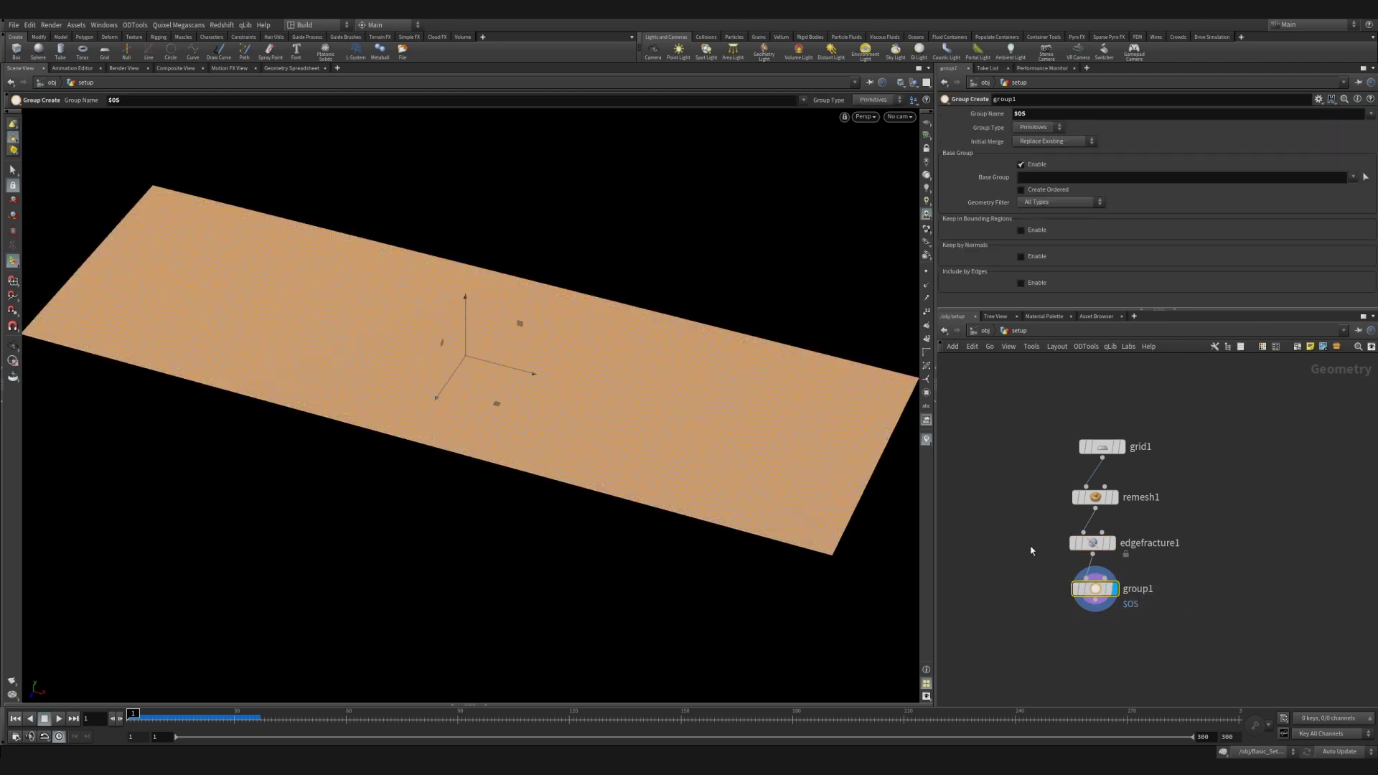
pyautogui.scroll(-3, 714, 299)
pyautogui.moveTo(606, 347); pyautogui.dragTo(548, 408, button='middle')
pyautogui.scroll(1, 743, 449)
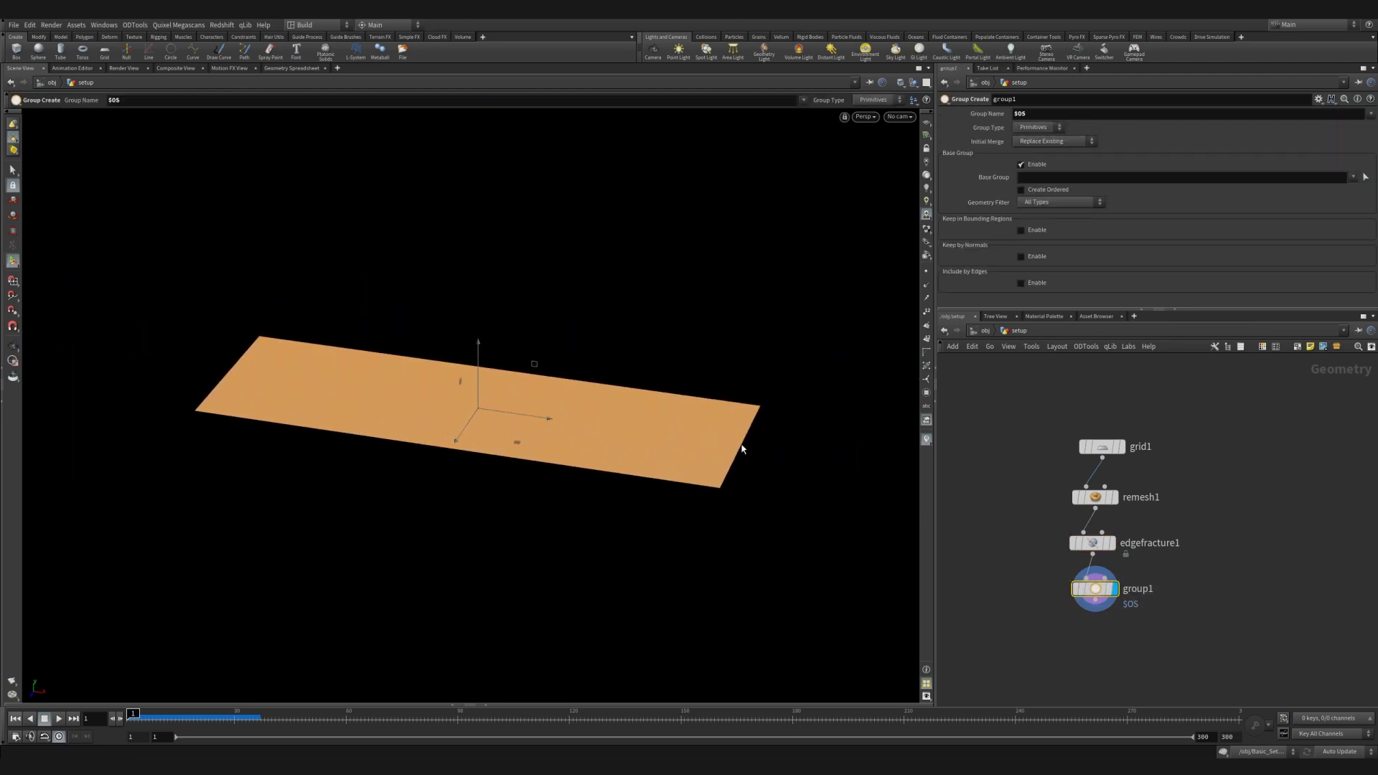
pyautogui.click(1038, 127)
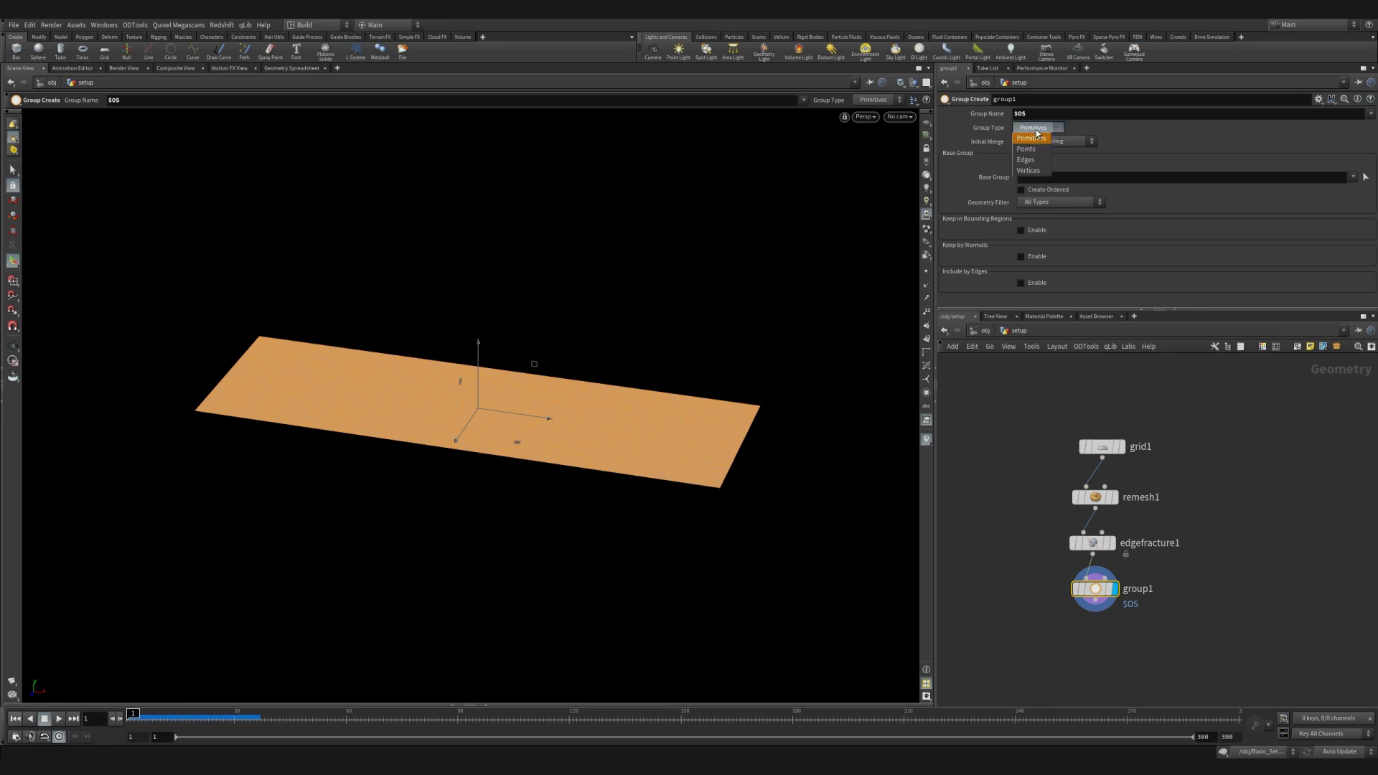
pyautogui.click(1036, 170)
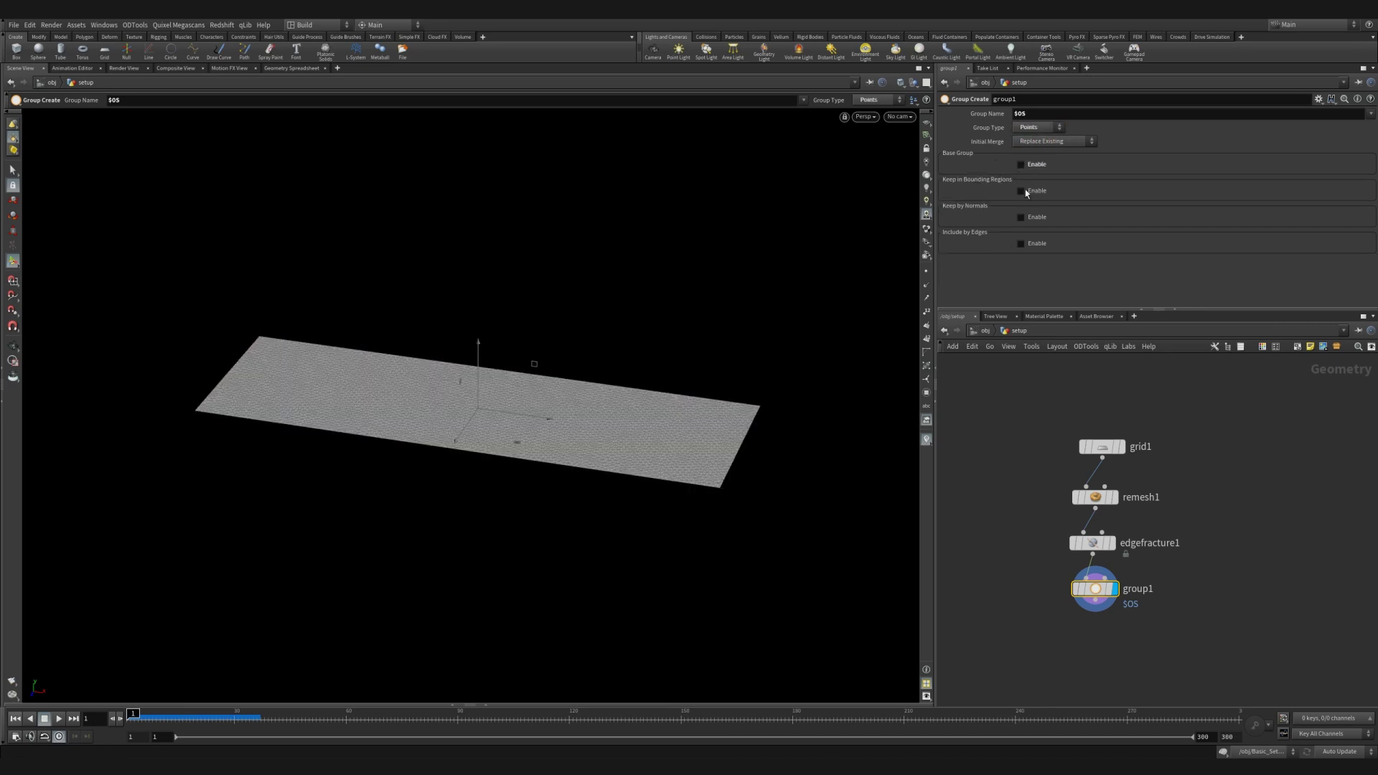
pyautogui.click(1021, 229)
pyautogui.moveTo(562, 423)
pyautogui.mouseDown()
pyautogui.moveTo(442, 410)
pyautogui.moveTo(281, 364)
pyautogui.mouseUp()
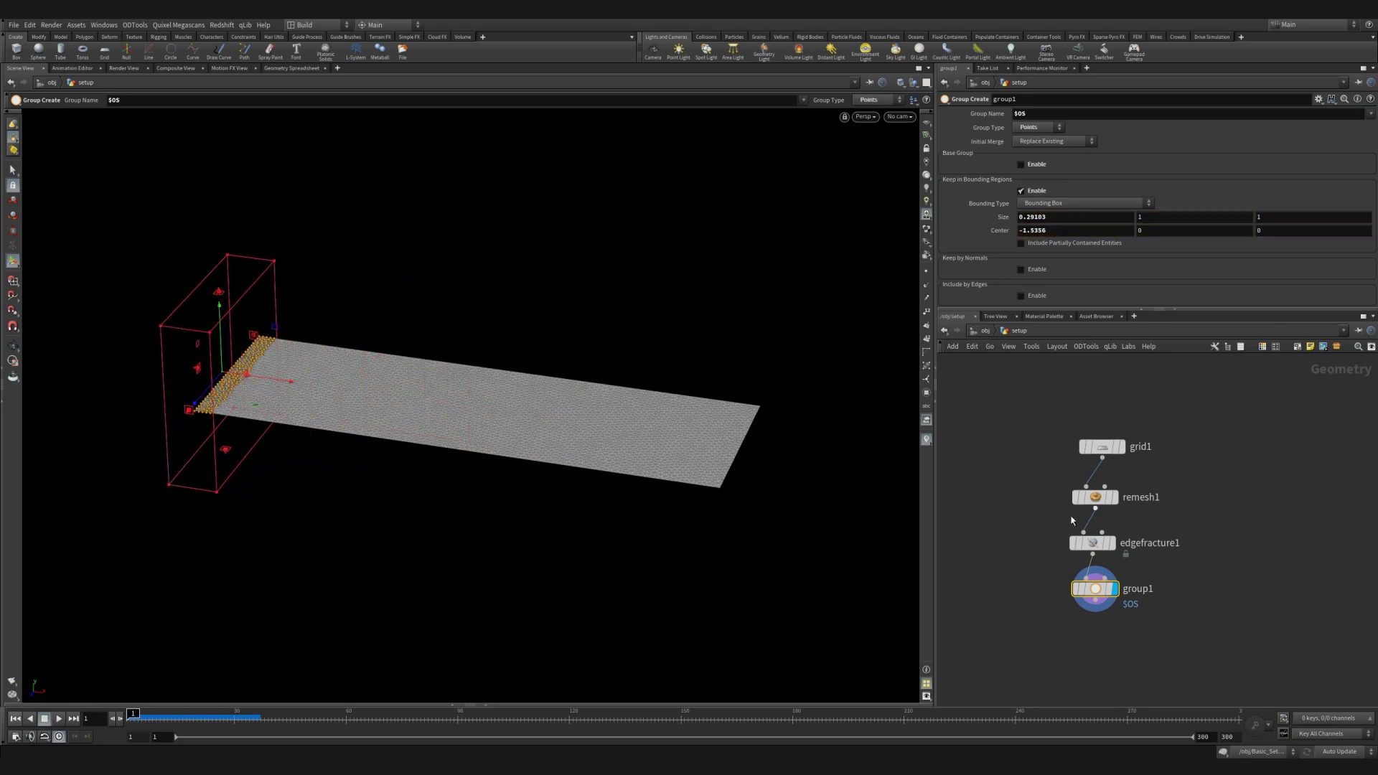
# - Rename the group Edge_01, duplicate it as Edge_02 with its box at the right end
pyautogui.doubleClick(1137, 589)
pyautogui.write('Edg')
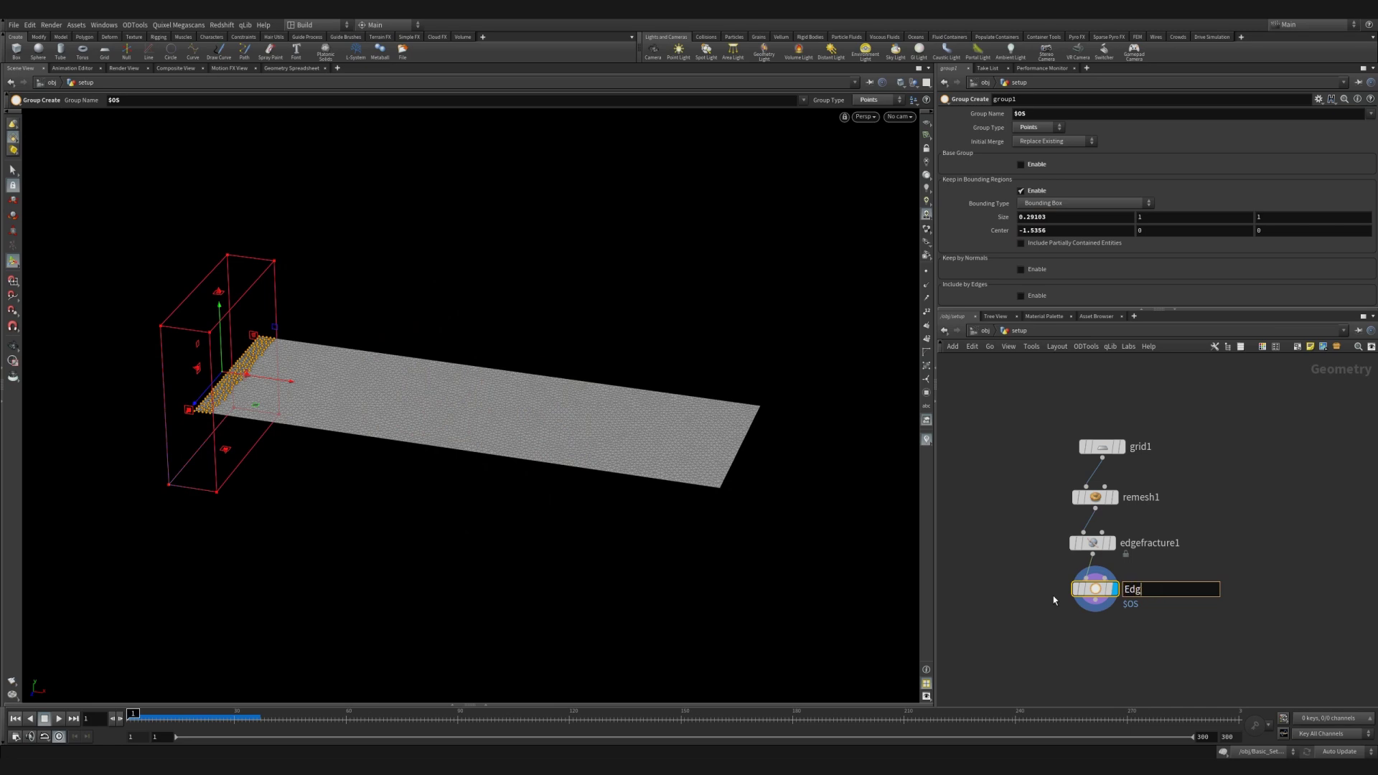
pyautogui.write('e_01')
pyautogui.press('Return')
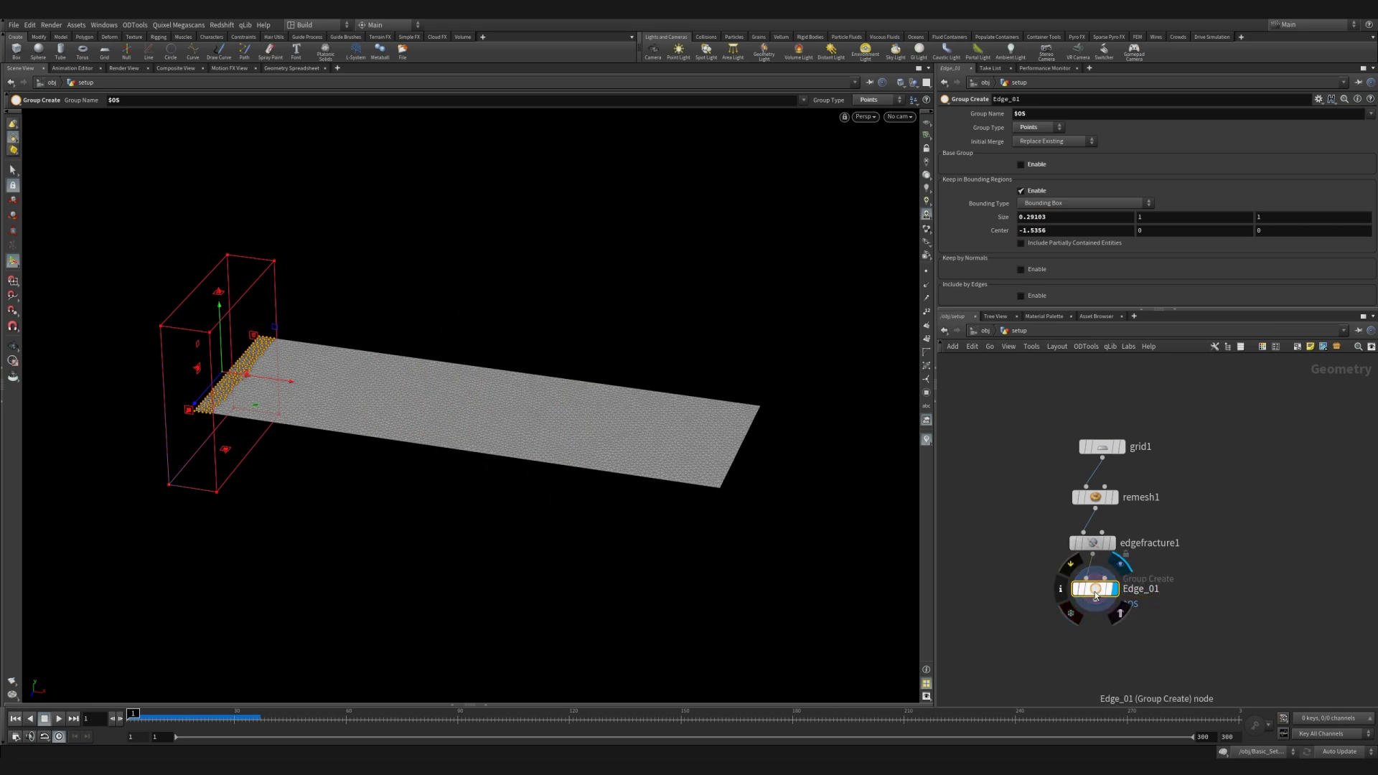
pyautogui.hotkey('ctrl', 'c')
pyautogui.hotkey('ctrl', 'v')
pyautogui.hotkey('ctrl', 's')
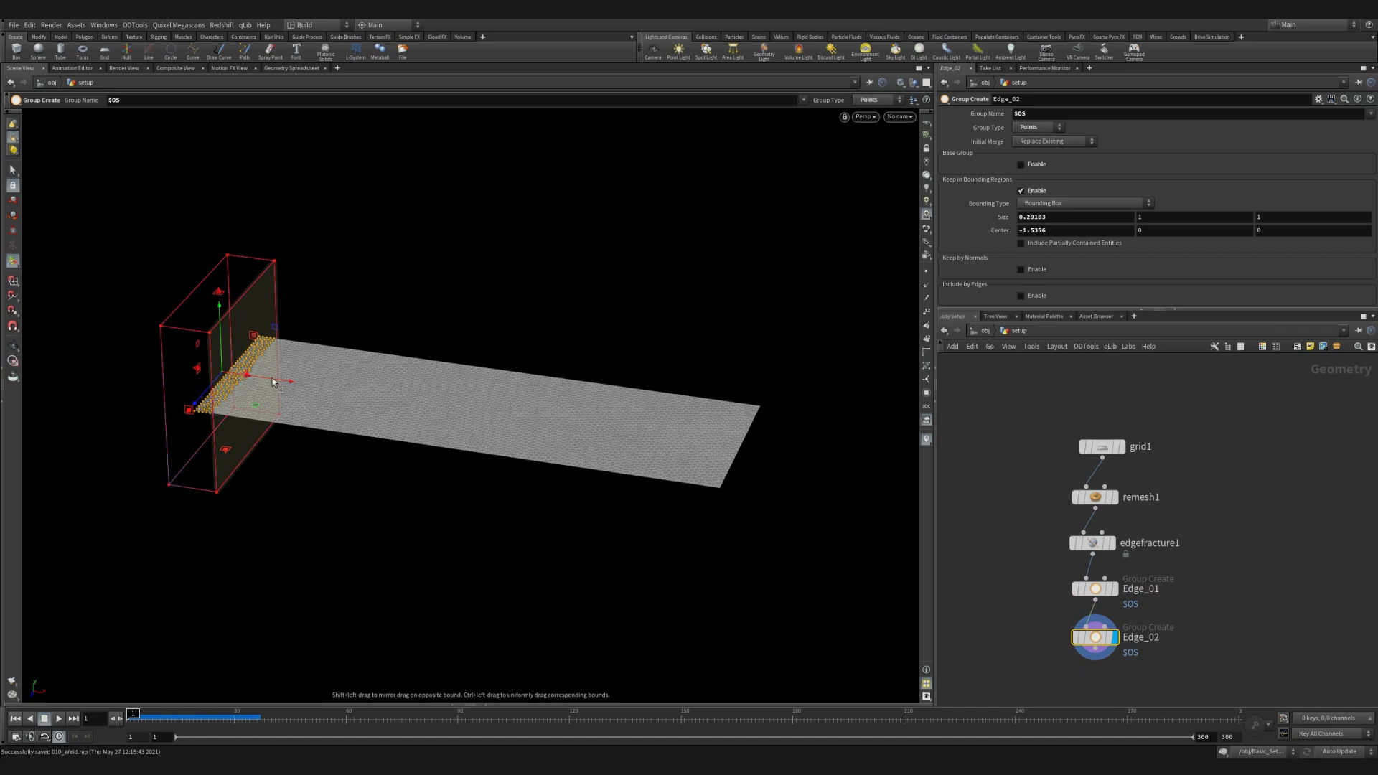
pyautogui.moveTo(286, 381); pyautogui.dragTo(809, 471)
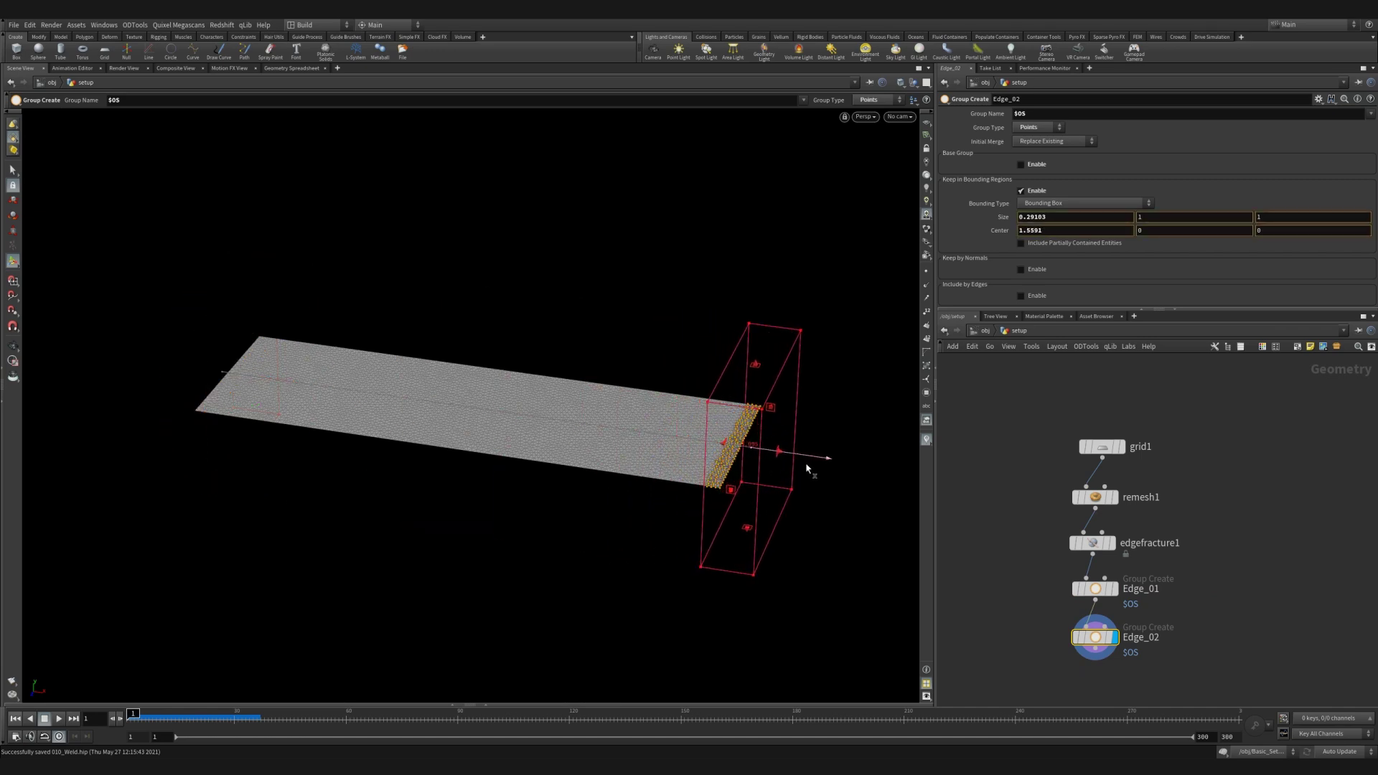
pyautogui.moveTo(1106, 617); pyautogui.dragTo(1064, 558, button='middle')
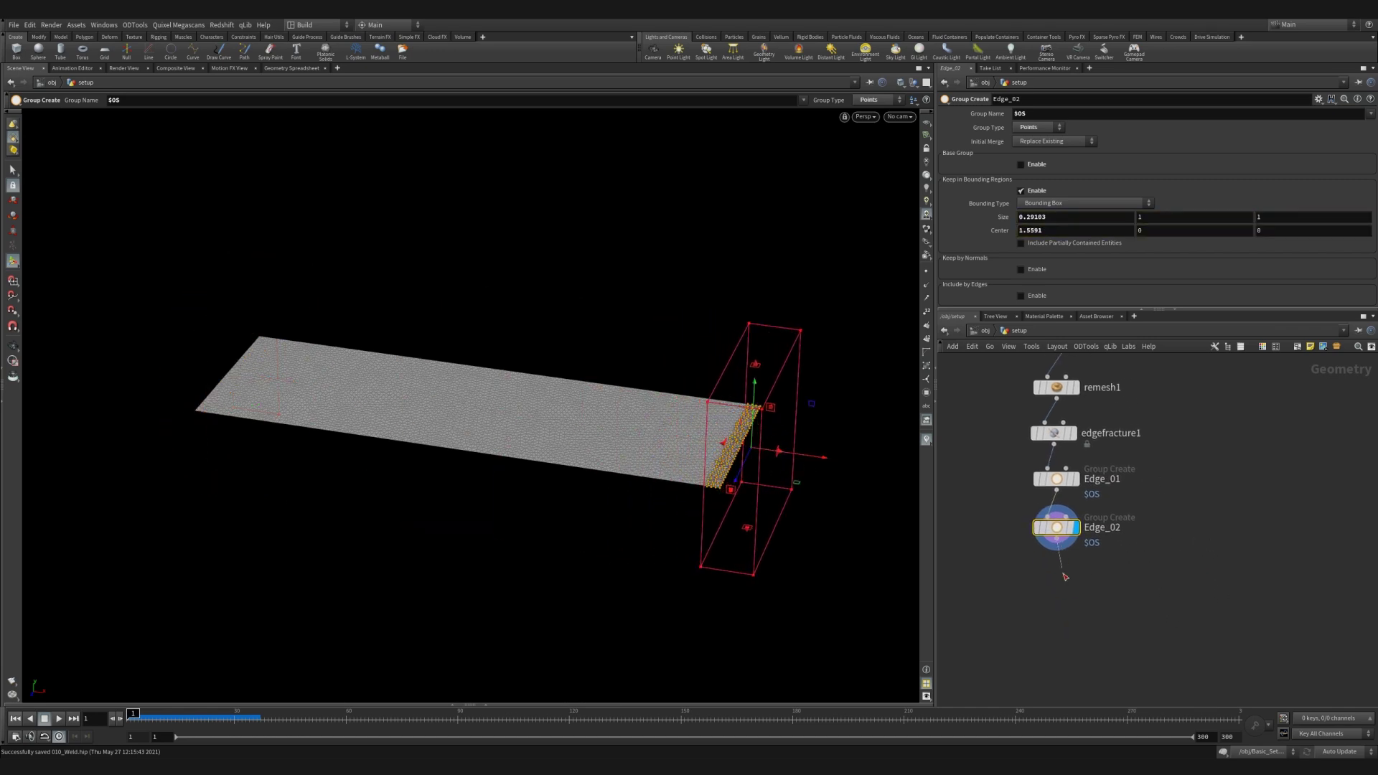
# - Add Vellum cloth constraints below Edge_02, pinning the Edge_01 and Edge_02 point groups
pyautogui.press('Tab')
pyautogui.write('ell')
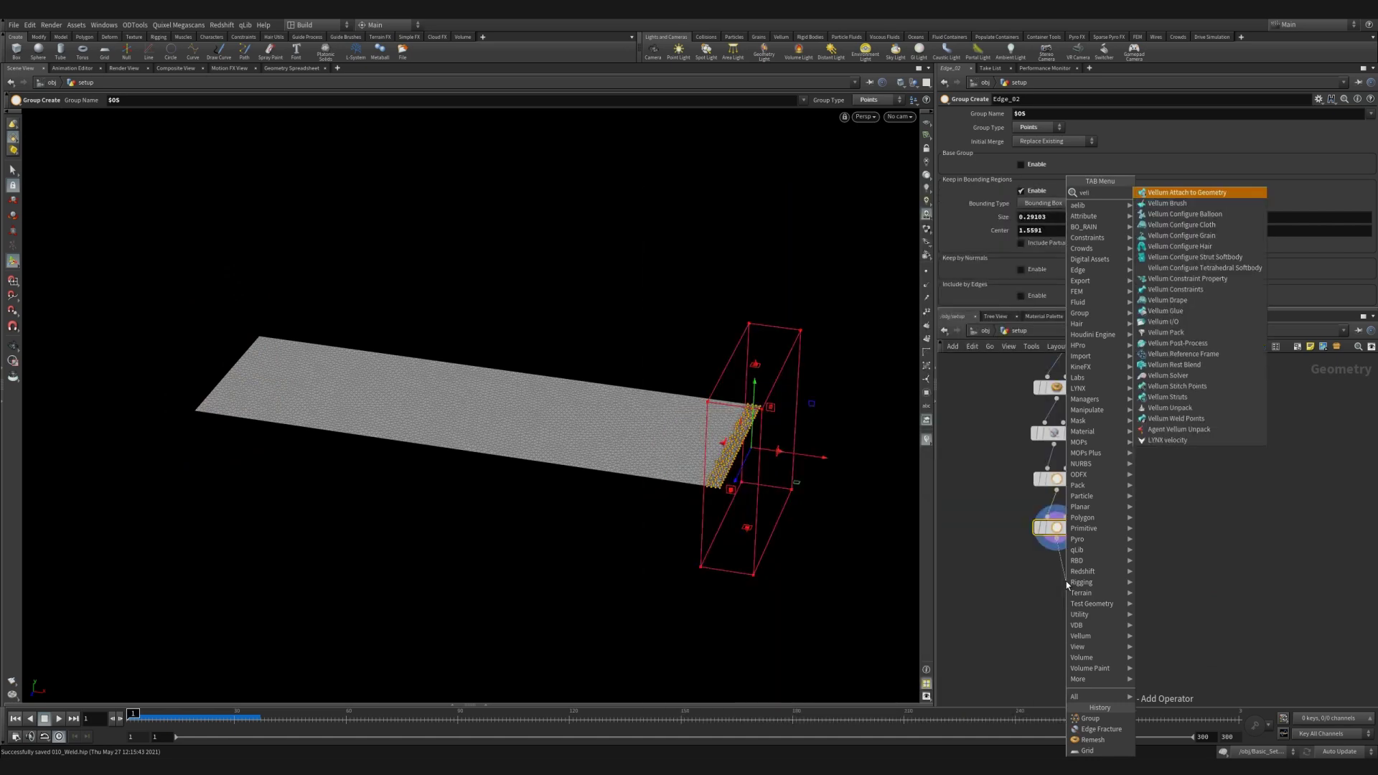
pyautogui.write('um weld')
pyautogui.press('Return')
pyautogui.click(1066, 579)
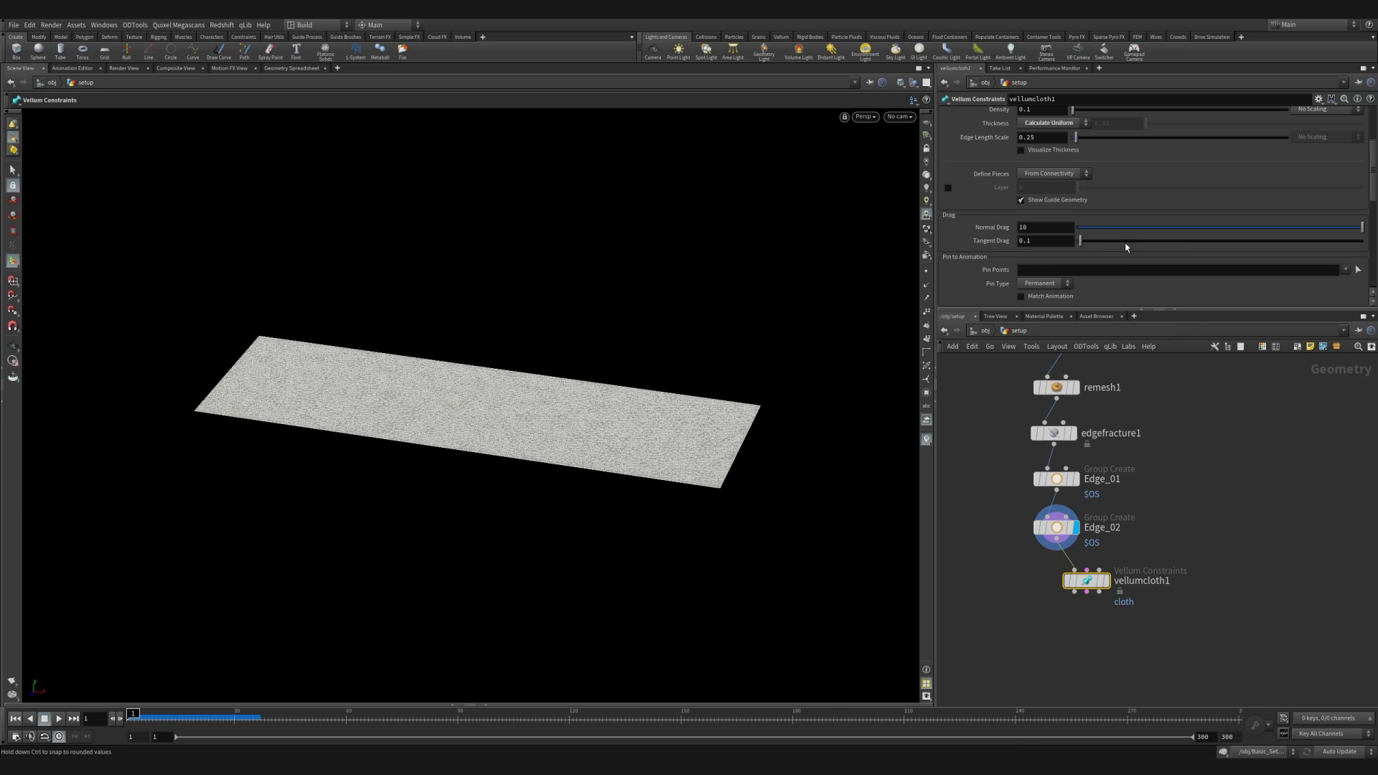
pyautogui.scroll(-2, 1148, 229)
pyautogui.scroll(-2, 1148, 229)
pyautogui.scroll(-1, 1221, 208)
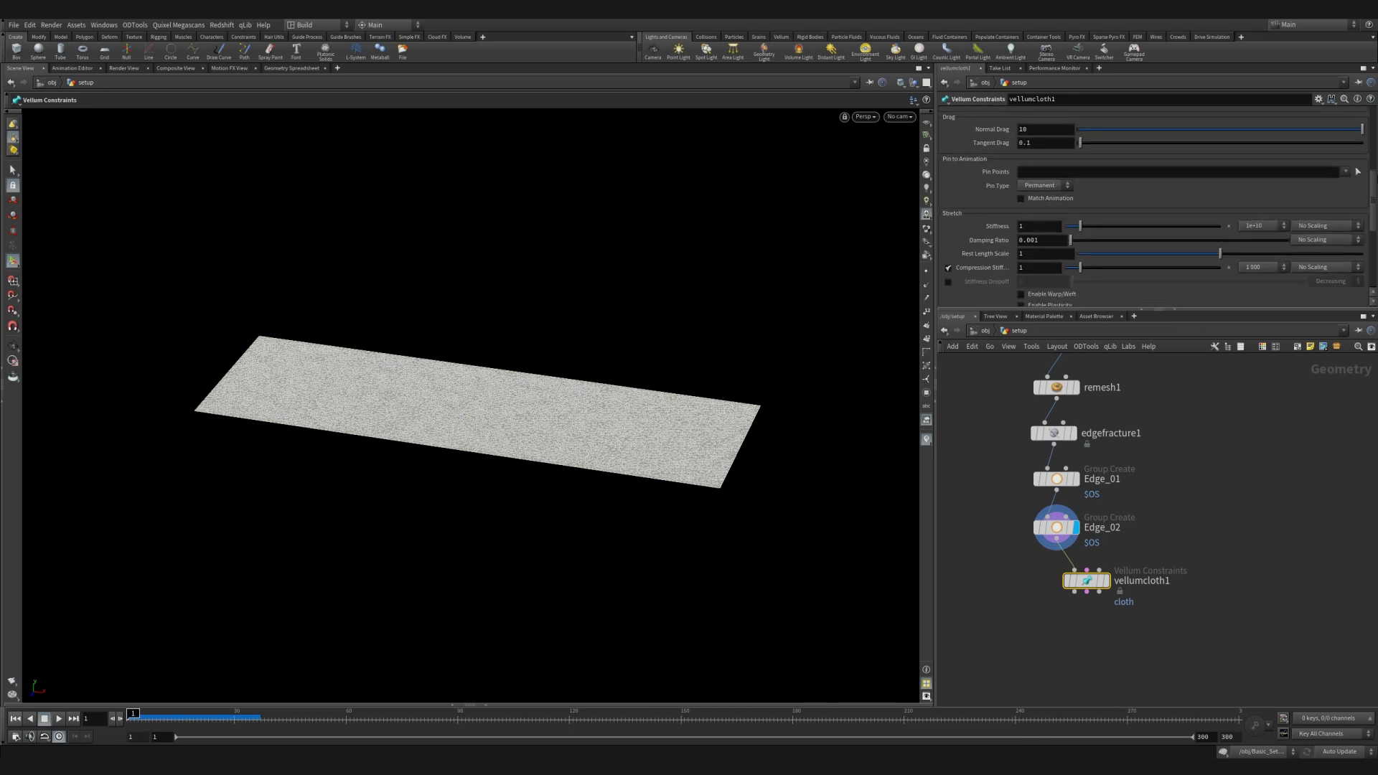
pyautogui.click(1346, 172)
pyautogui.click(1355, 184)
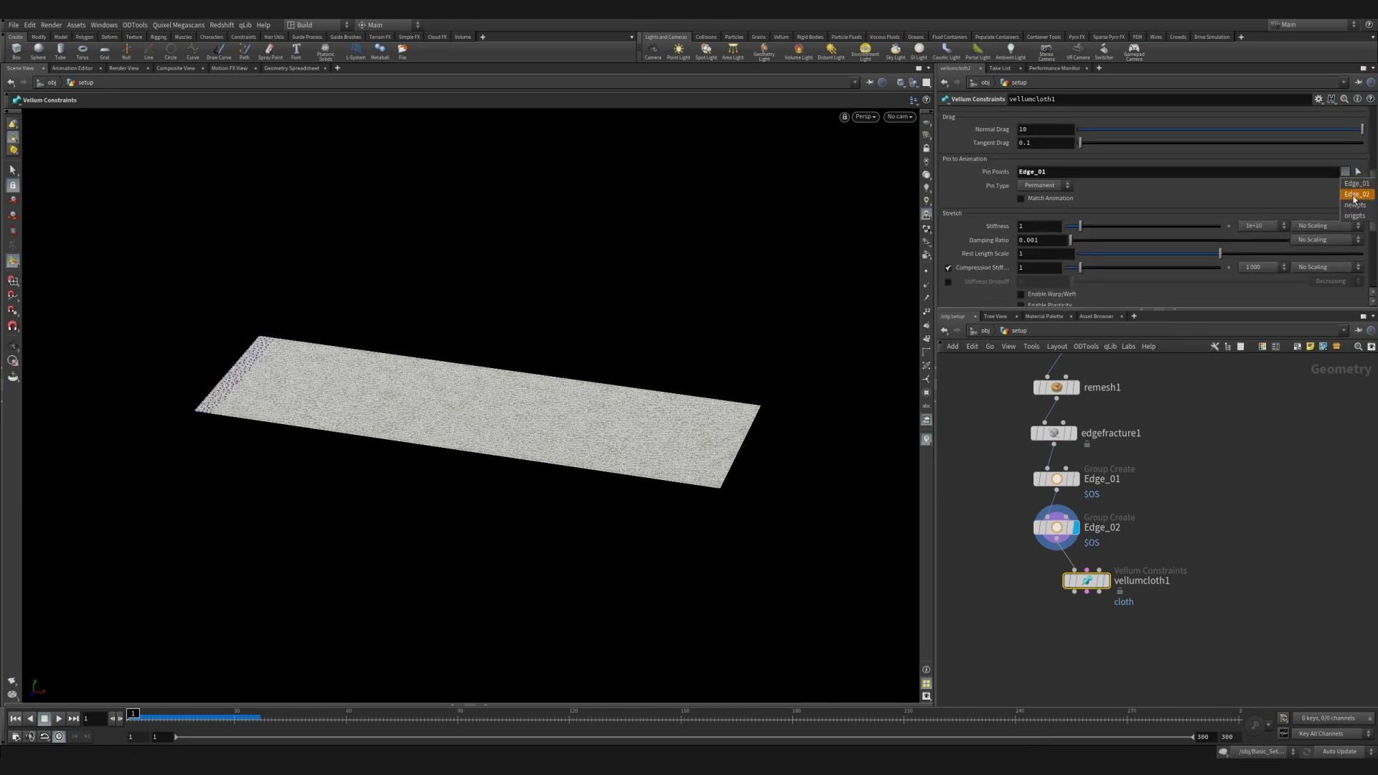
pyautogui.click(1354, 195)
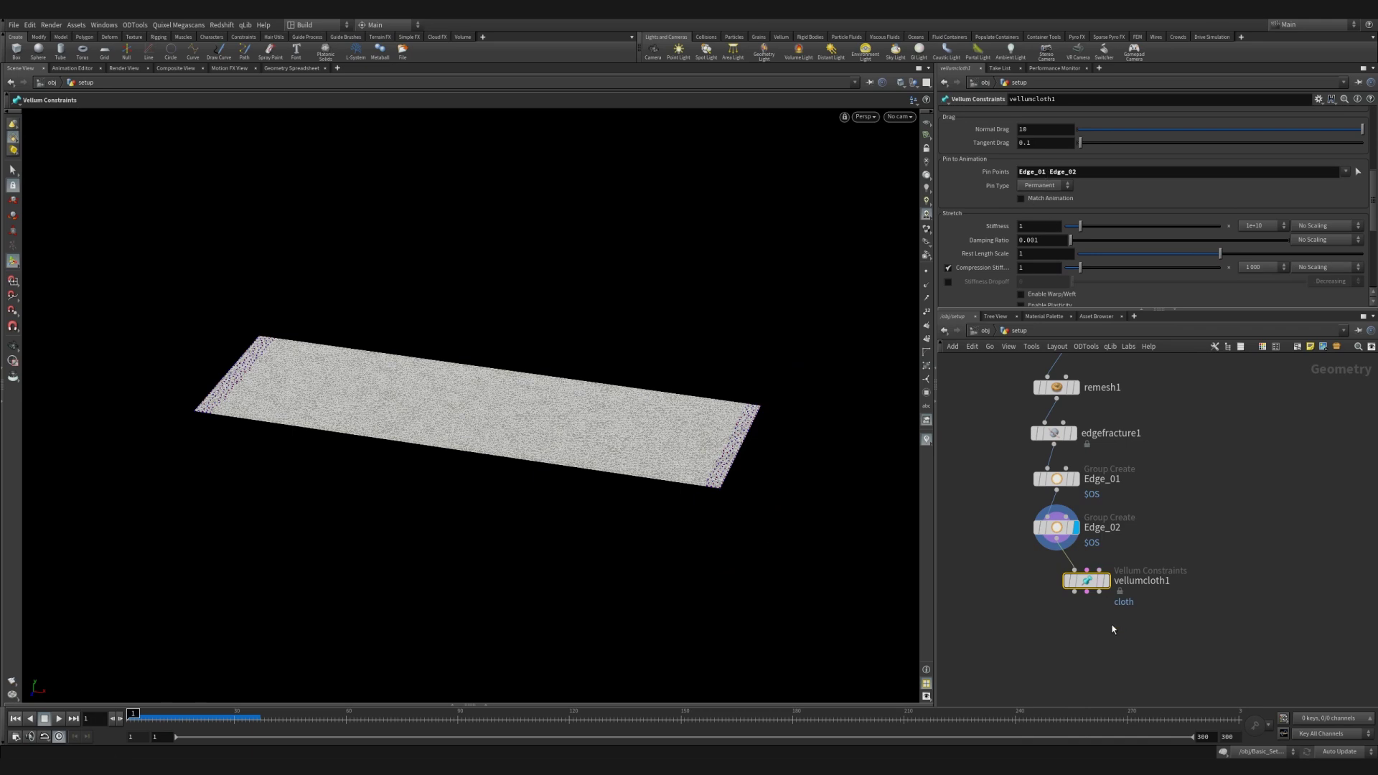
pyautogui.click(1086, 593)
# - Add a Vellum Weld Points node below the cloth constraints
pyautogui.click(1068, 617)
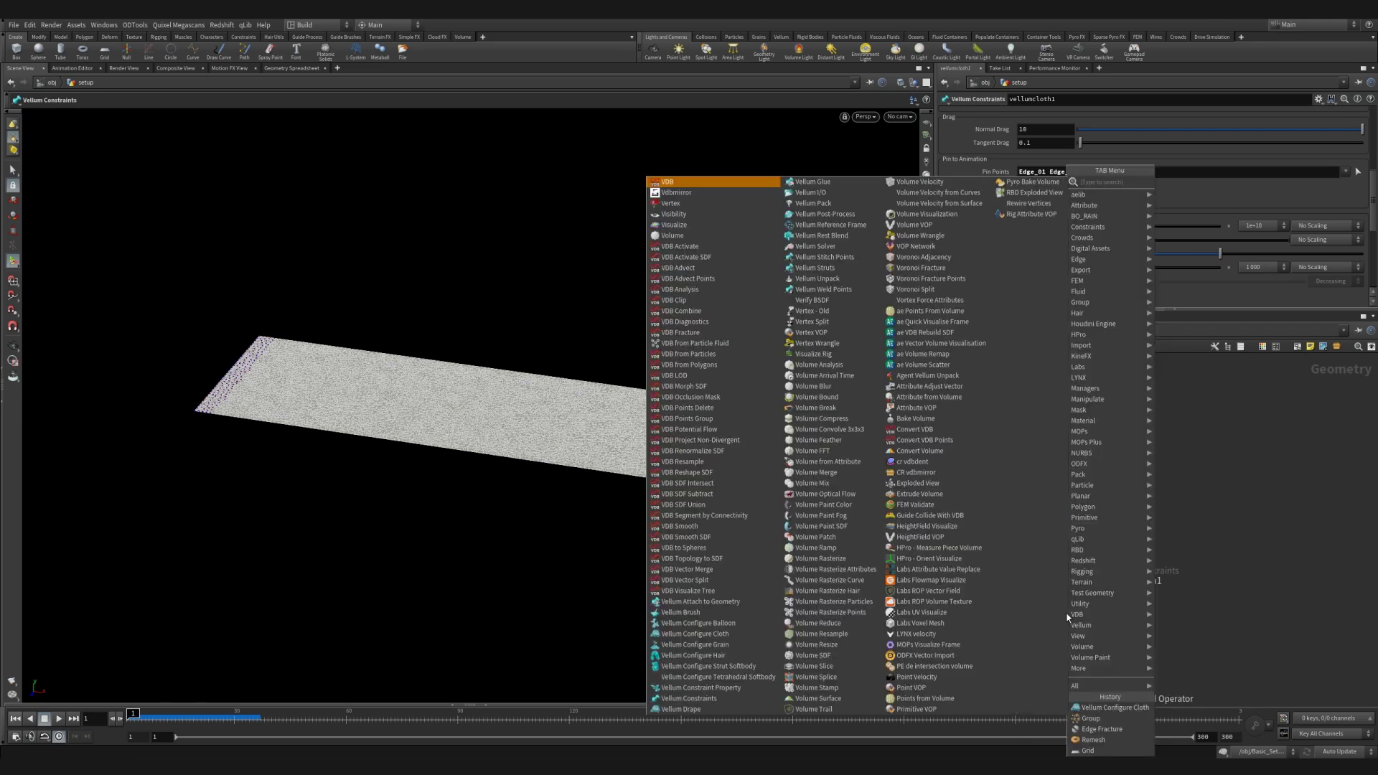
pyautogui.press('Escape')
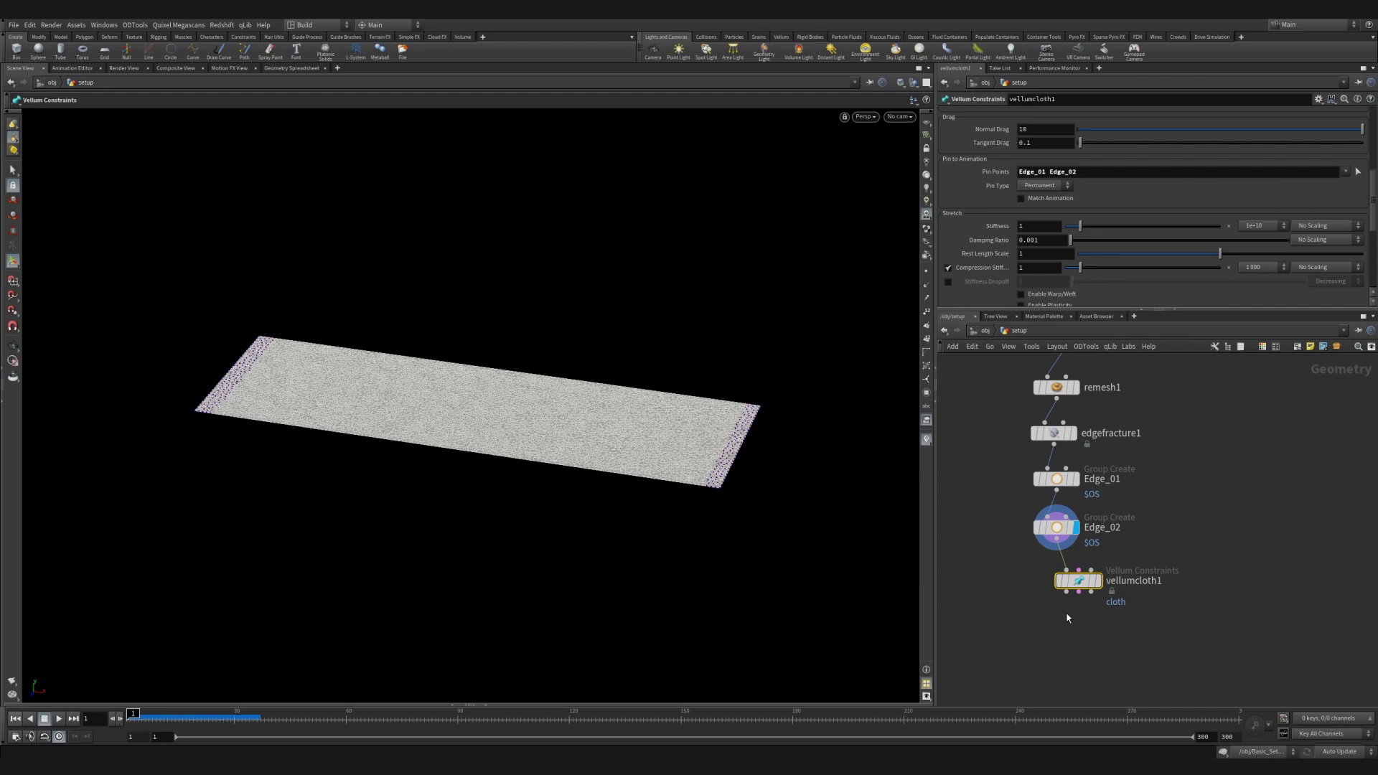
pyautogui.click(1073, 618)
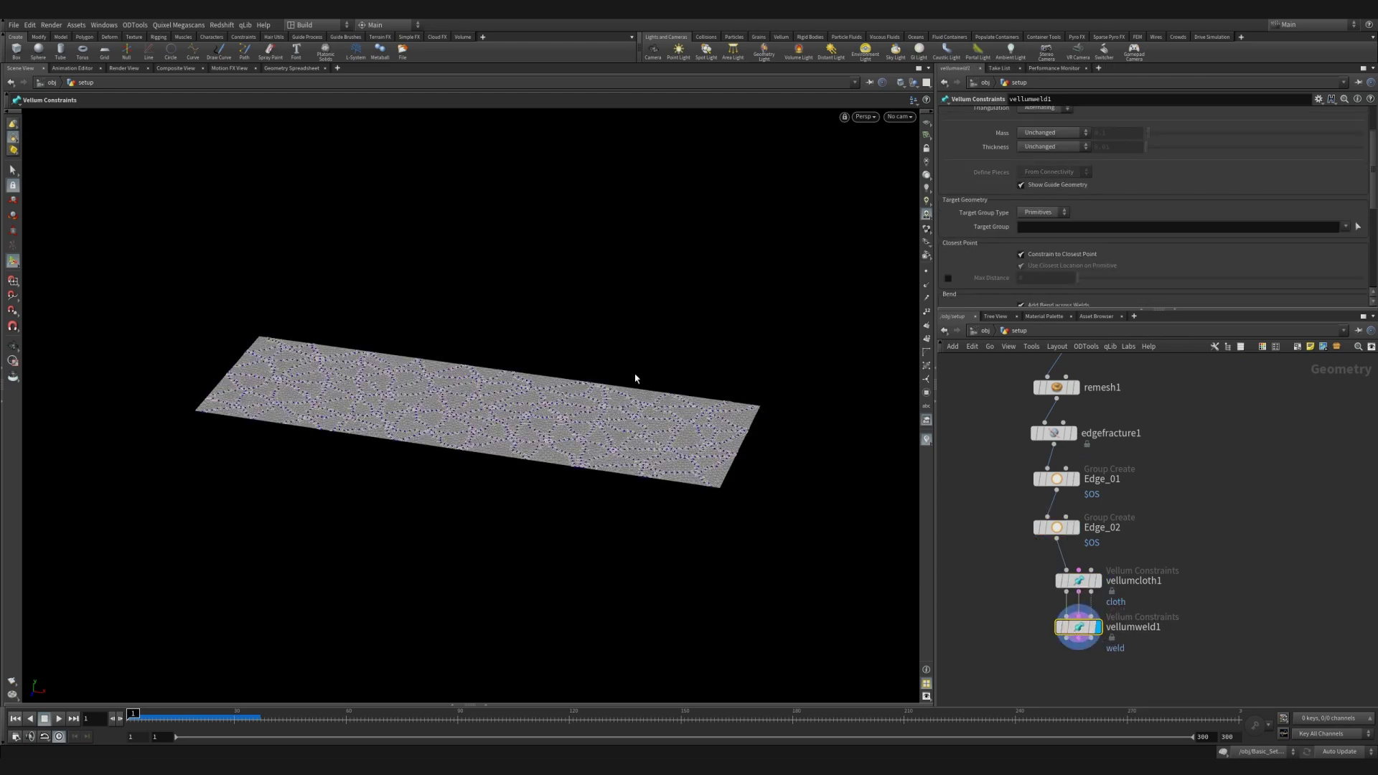
pyautogui.press('Escape')
pyautogui.scroll(5, 754, 332)
pyautogui.scroll(3, 753, 332)
pyautogui.scroll(3, 631, 394)
pyautogui.press('Return')
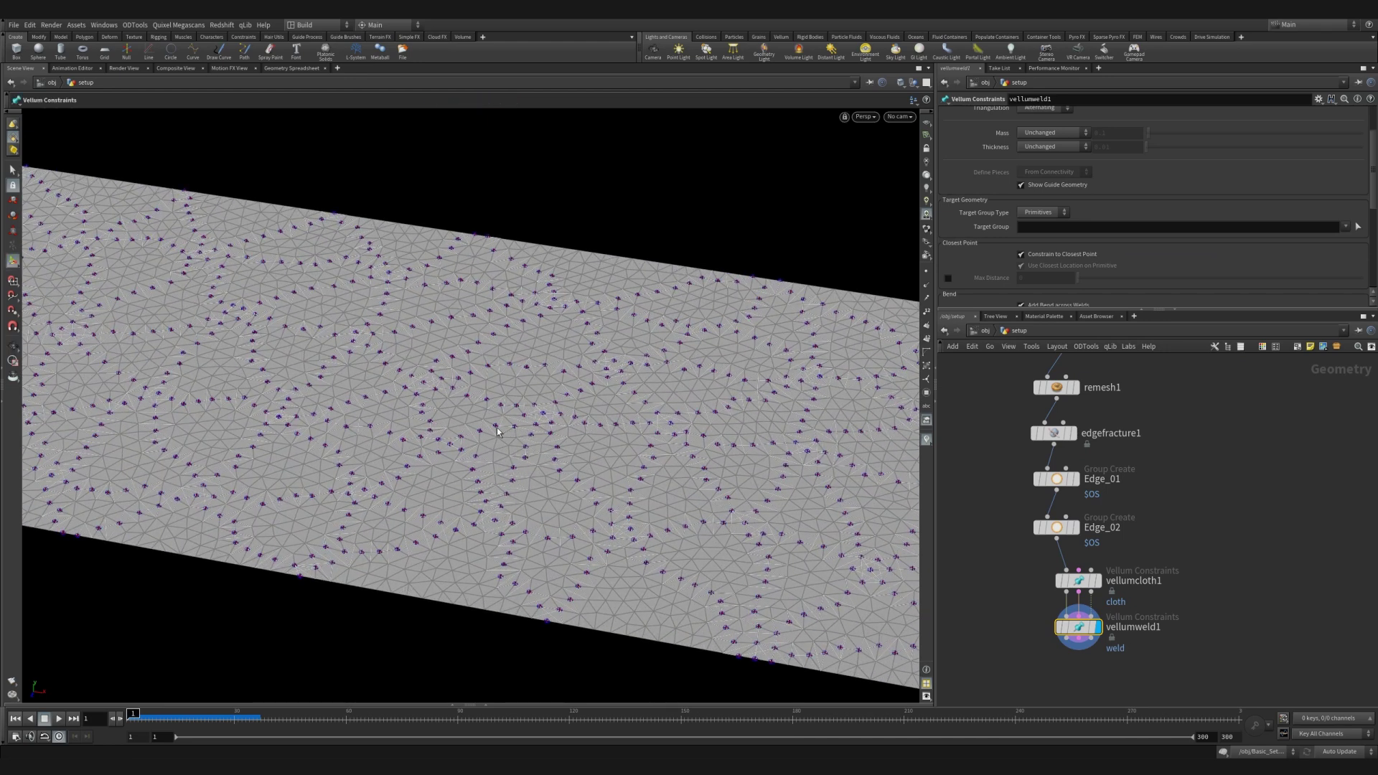
# - Compare edgefracture1's piece coloring with the weld lines, then turn the coloring off
pyautogui.click(1074, 433)
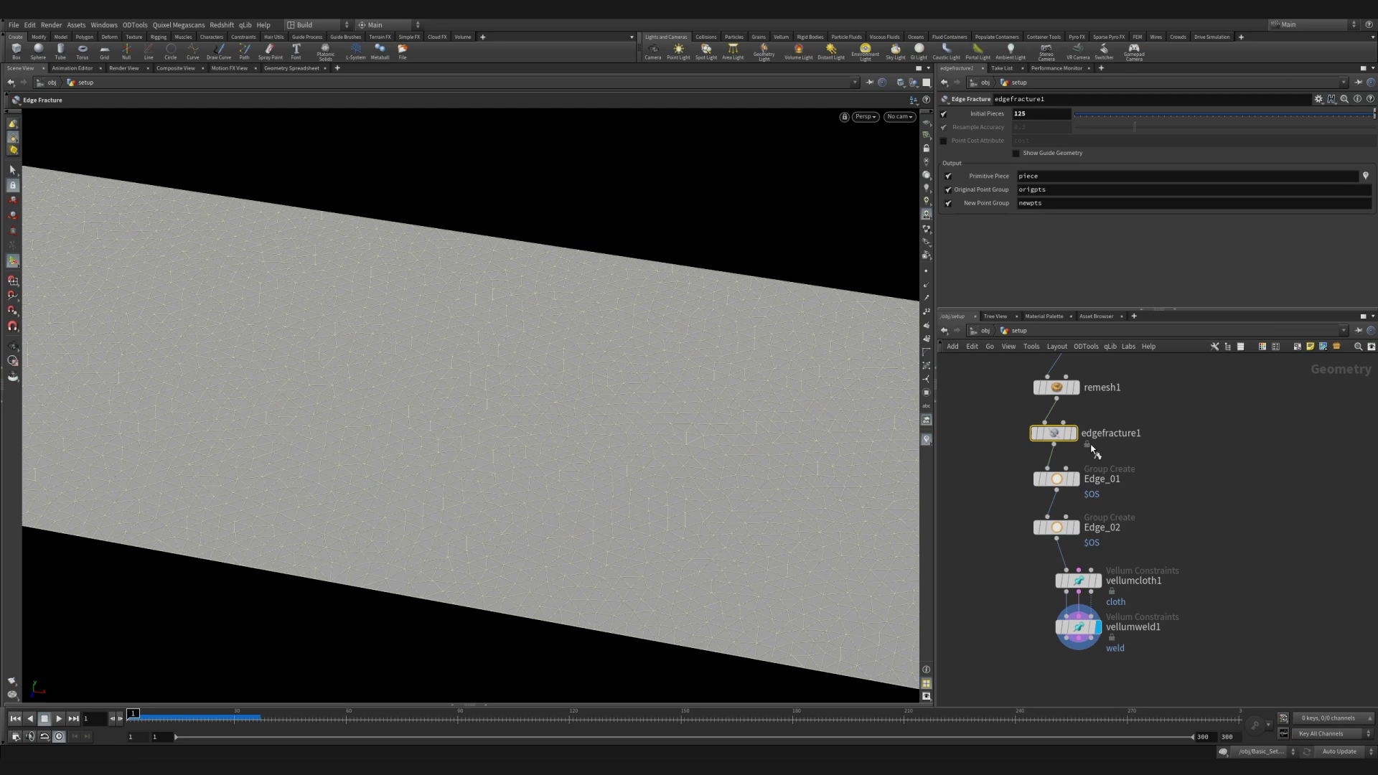
pyautogui.click(1363, 177)
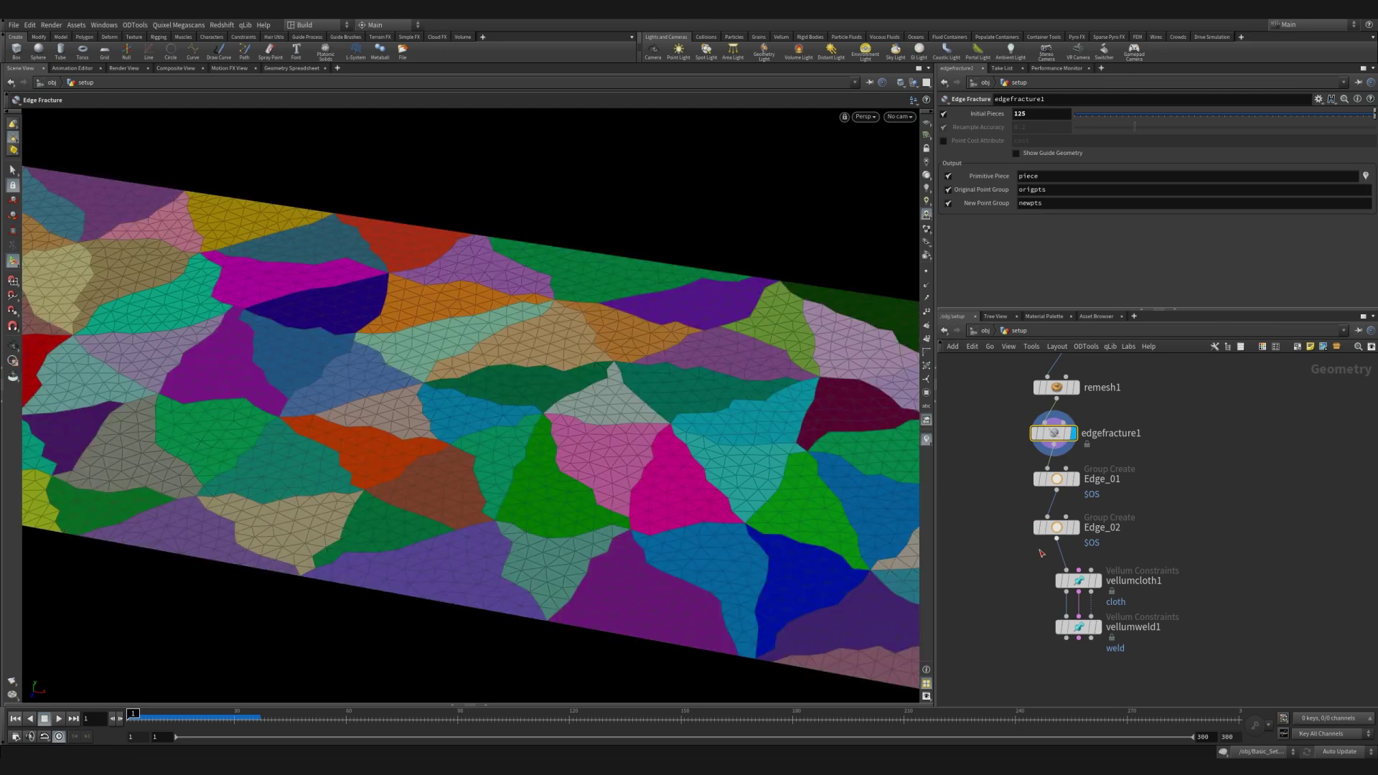
pyautogui.click(1096, 626)
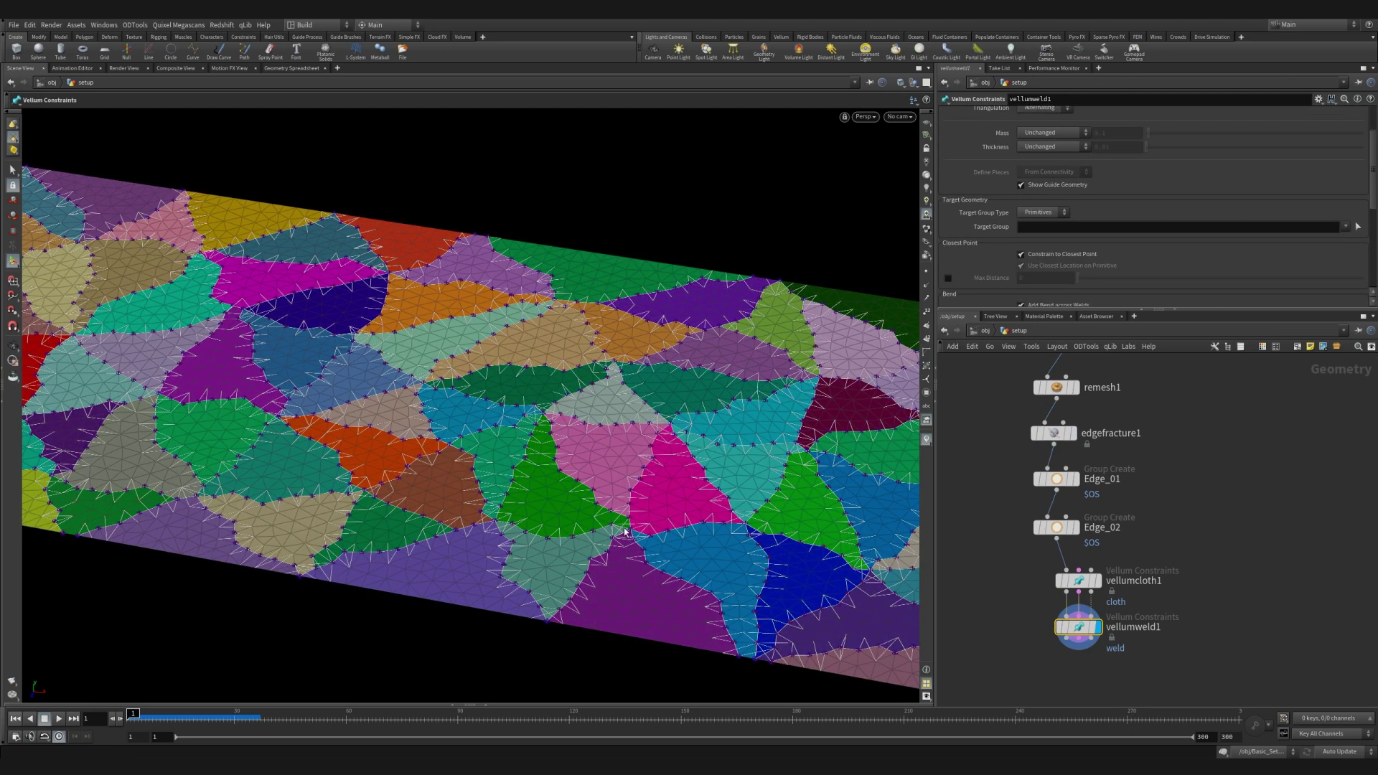
pyautogui.click(1054, 433)
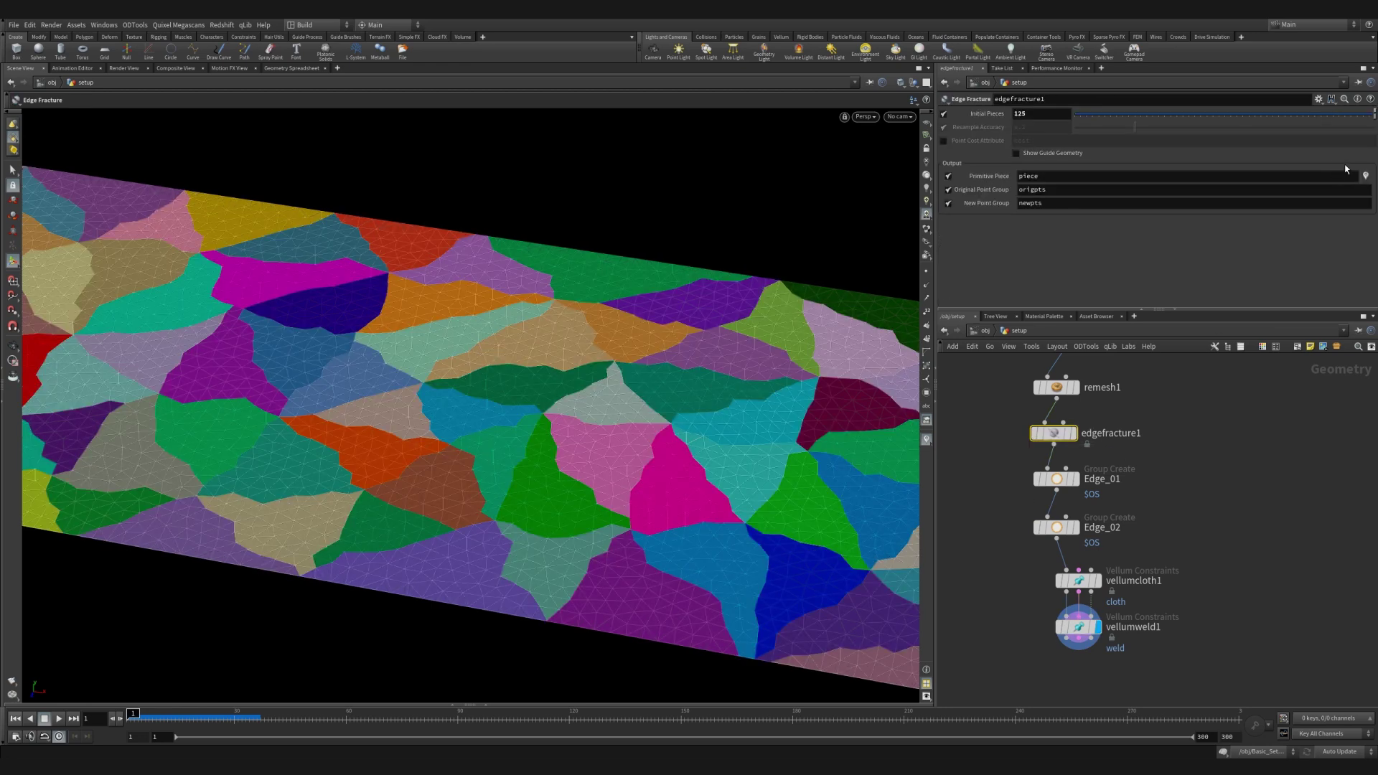
pyautogui.click(1366, 176)
pyautogui.moveTo(1161, 623); pyautogui.dragTo(1131, 586, button='middle')
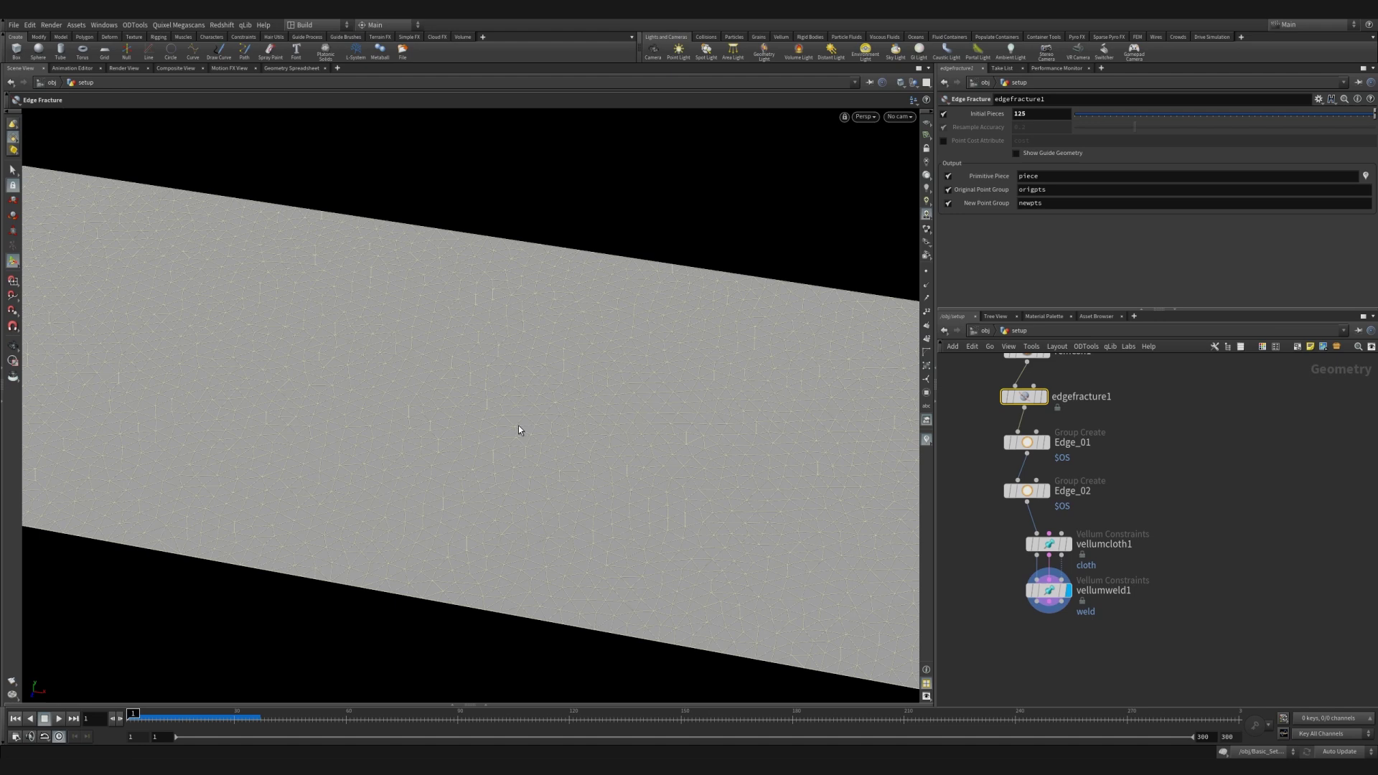
# - Add a displayed Vellum Solver below vellumweld1 with 4 substeps
pyautogui.click(1040, 637)
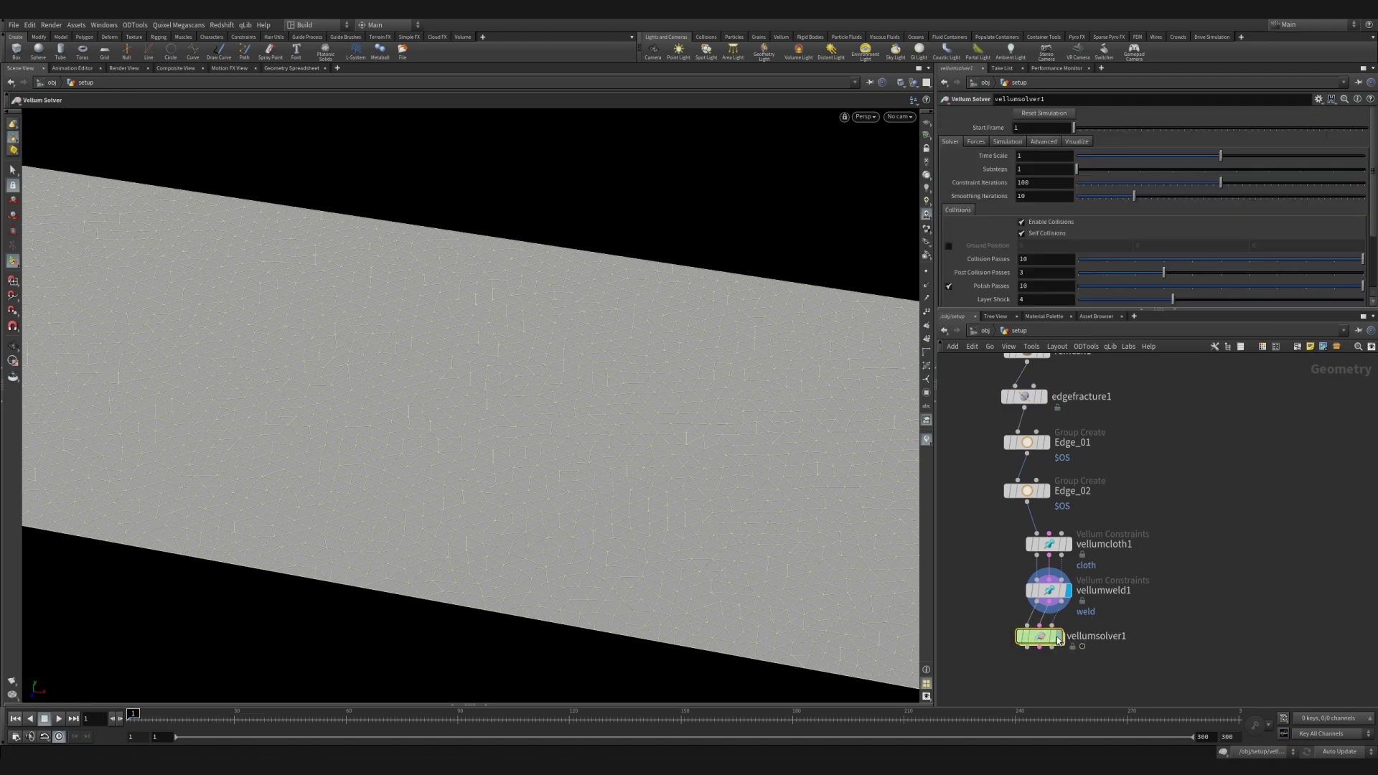
pyautogui.moveTo(1041, 641); pyautogui.dragTo(1050, 637)
pyautogui.click(1069, 633)
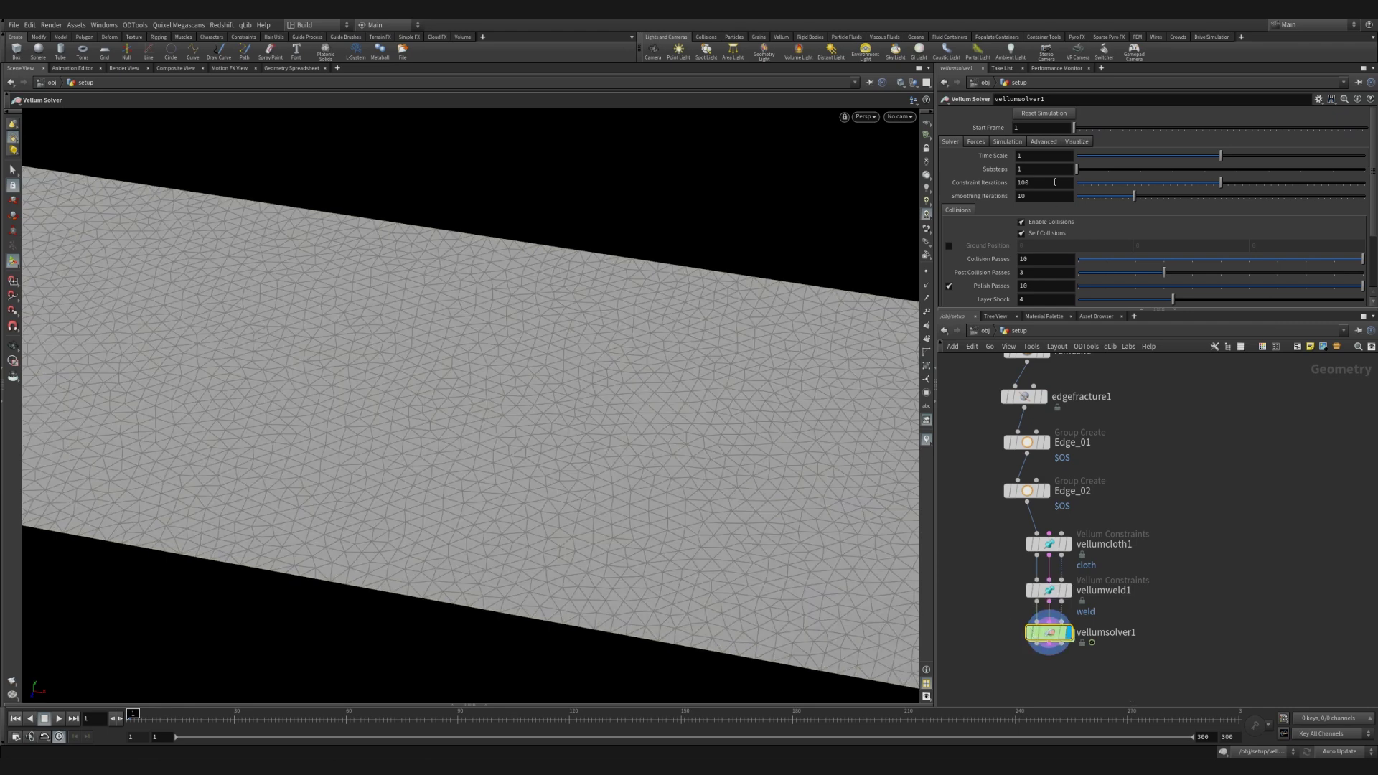
pyautogui.click(1043, 168)
pyautogui.write('4')
pyautogui.press('Return')
# - Play the simulation to watch the cloth sag between pinned edges, then rewind
pyautogui.press('Escape')
pyautogui.moveTo(744, 264)
pyautogui.mouseDown()
pyautogui.moveTo(689, 271)
pyautogui.moveTo(607, 368)
pyautogui.moveTo(594, 344)
pyautogui.mouseUp()
pyautogui.press('Return')
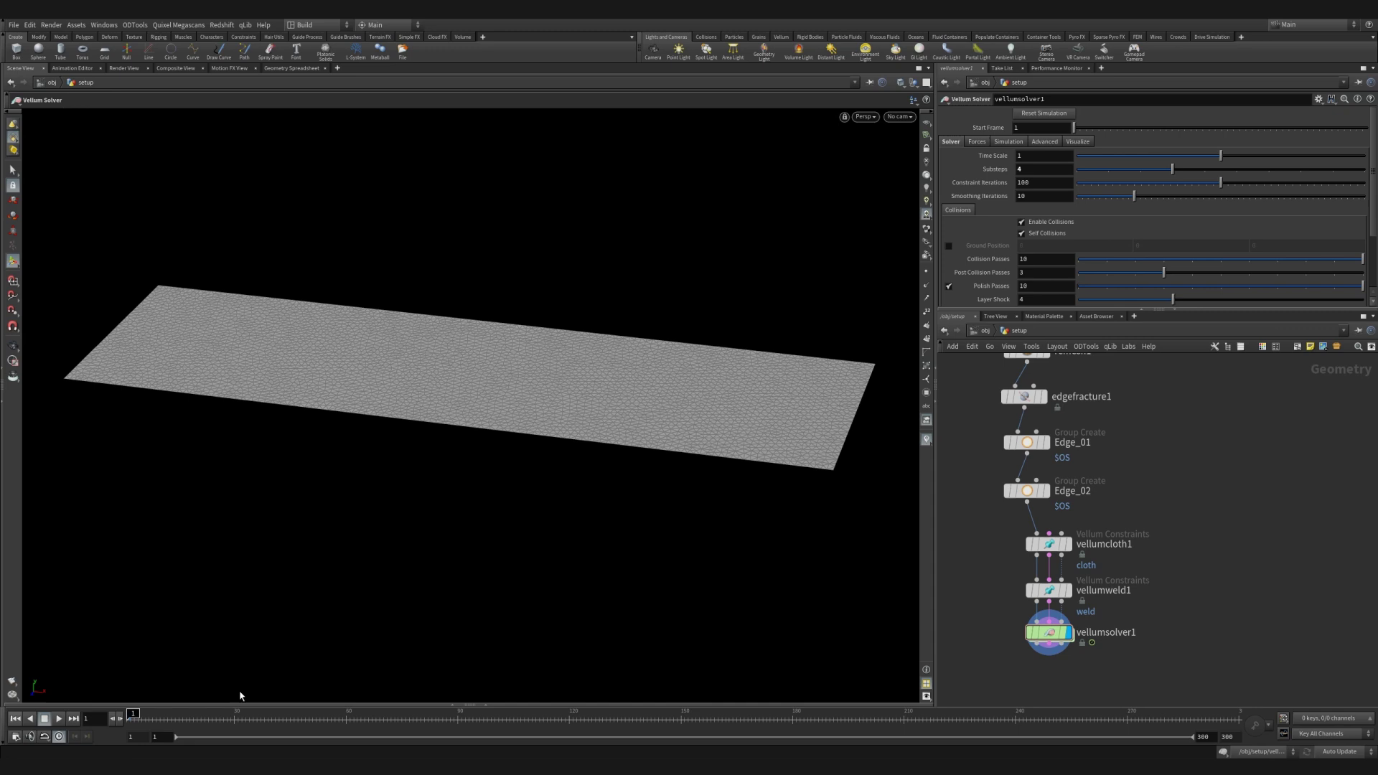
pyautogui.click(61, 721)
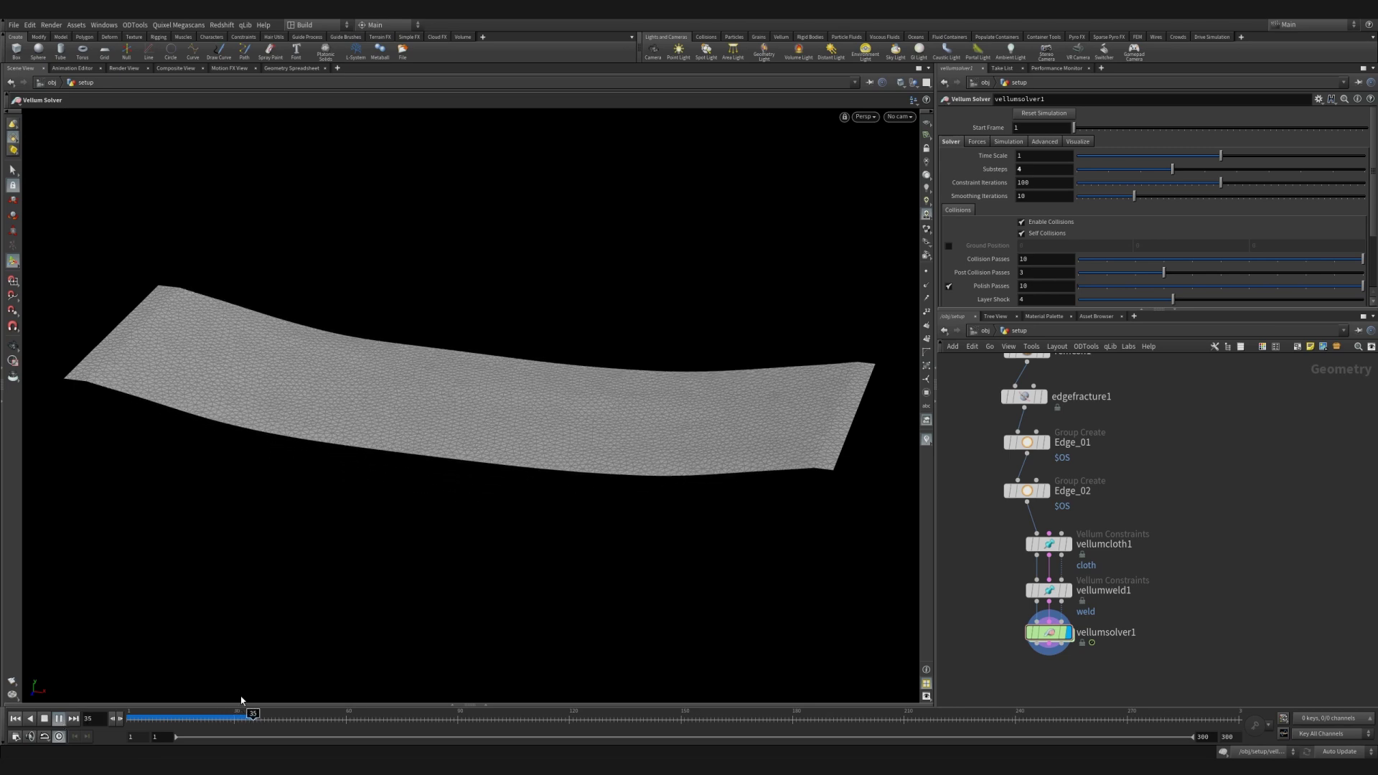
pyautogui.hotkey('ctrl', 'Up')
pyautogui.press('Tab')
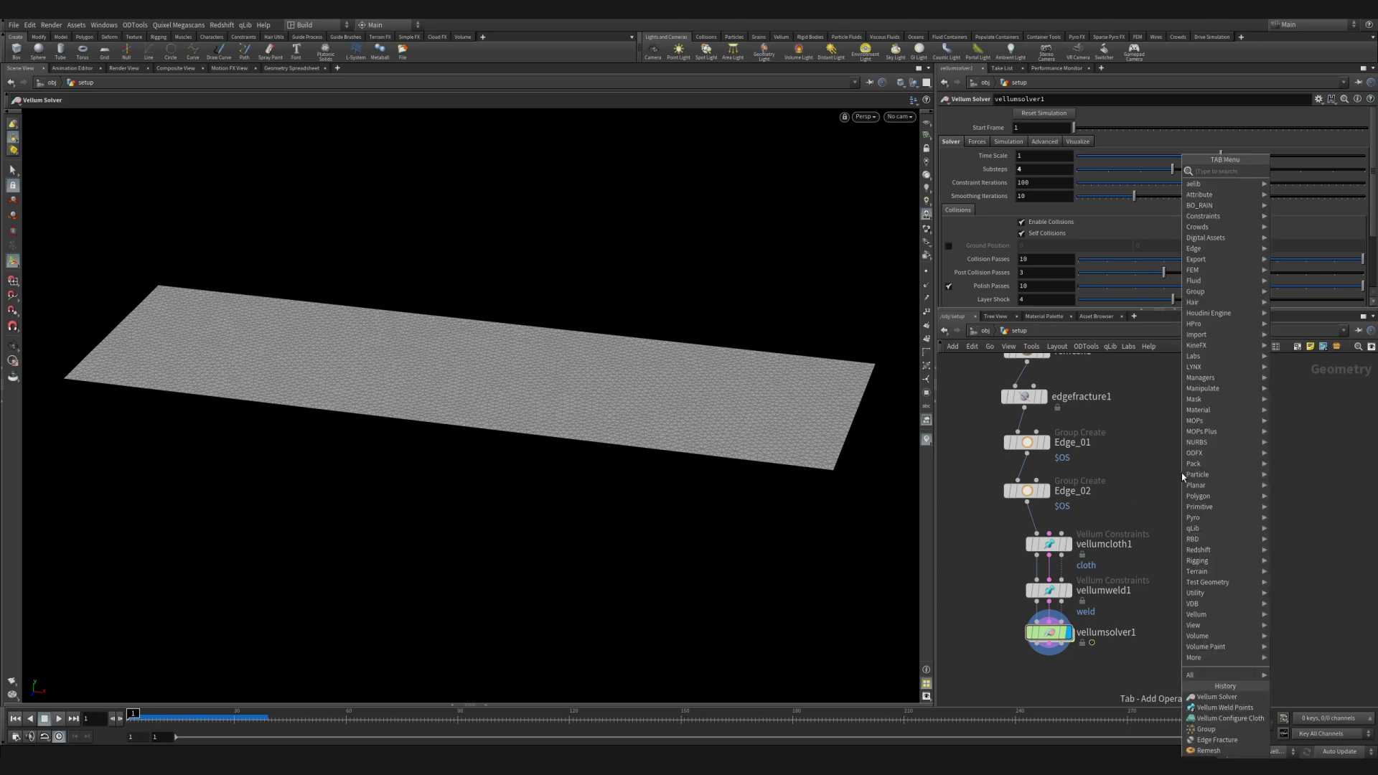
# - Add a polygon Sphere scaled to 0.2 as the collider
pyautogui.write('sphere')
pyautogui.press('Return')
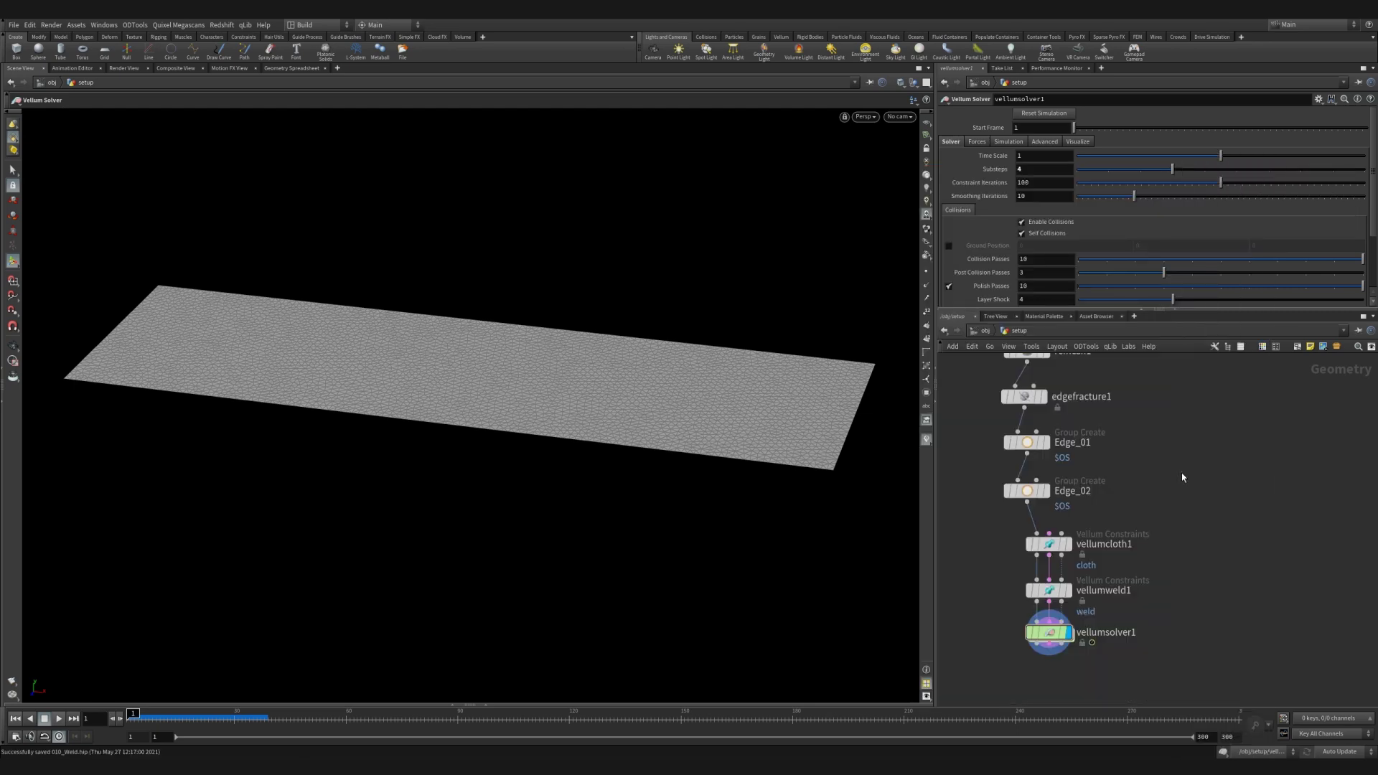
pyautogui.click(1096, 452)
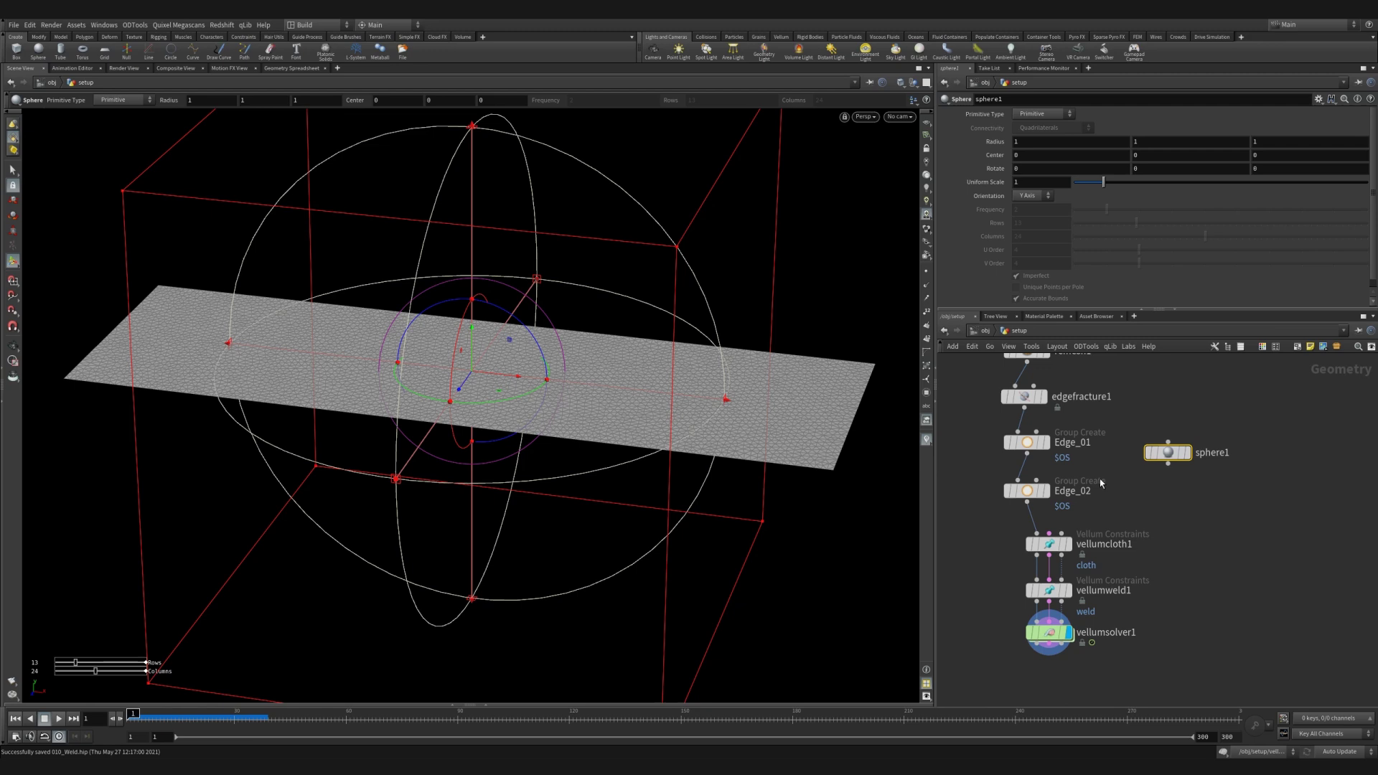
pyautogui.moveTo(1103, 182); pyautogui.dragTo(1078, 183)
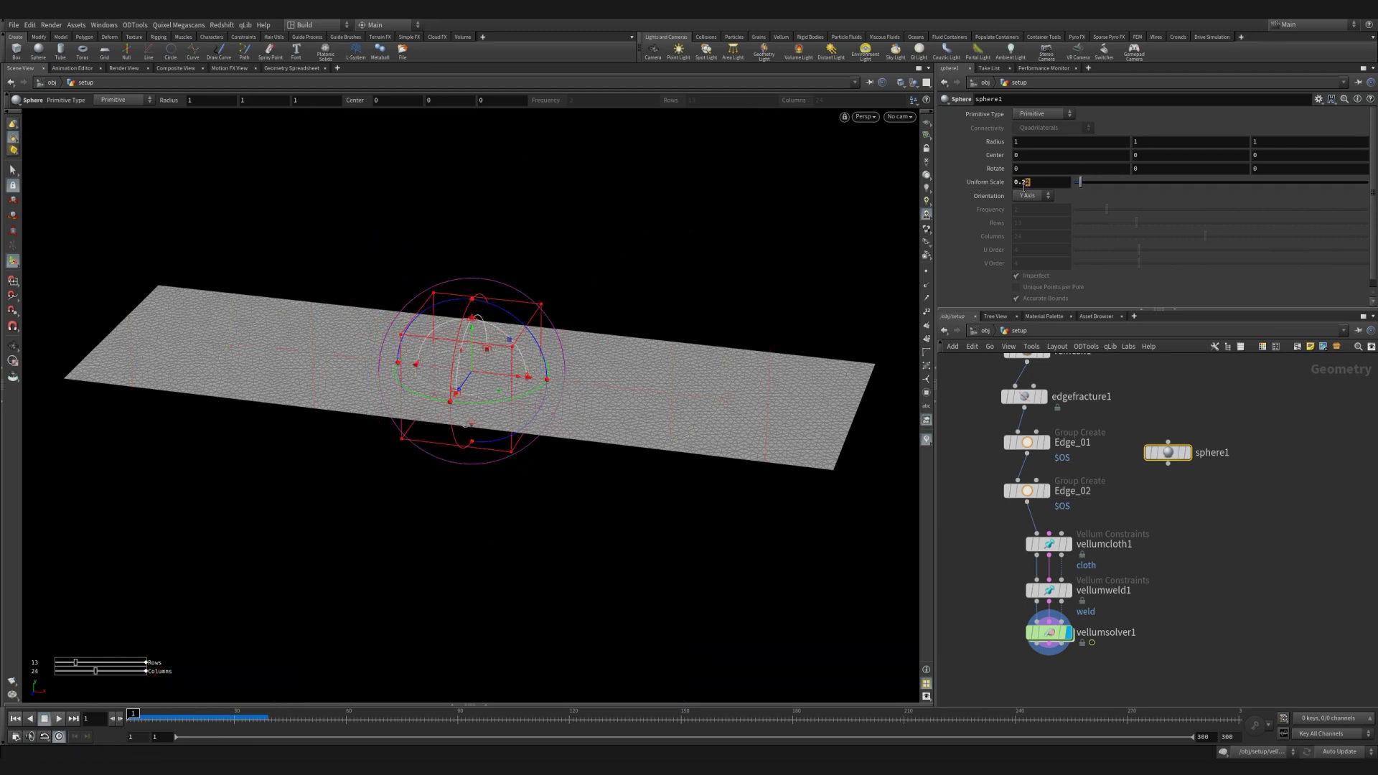
pyautogui.press('BackSpace')
pyautogui.press('Return')
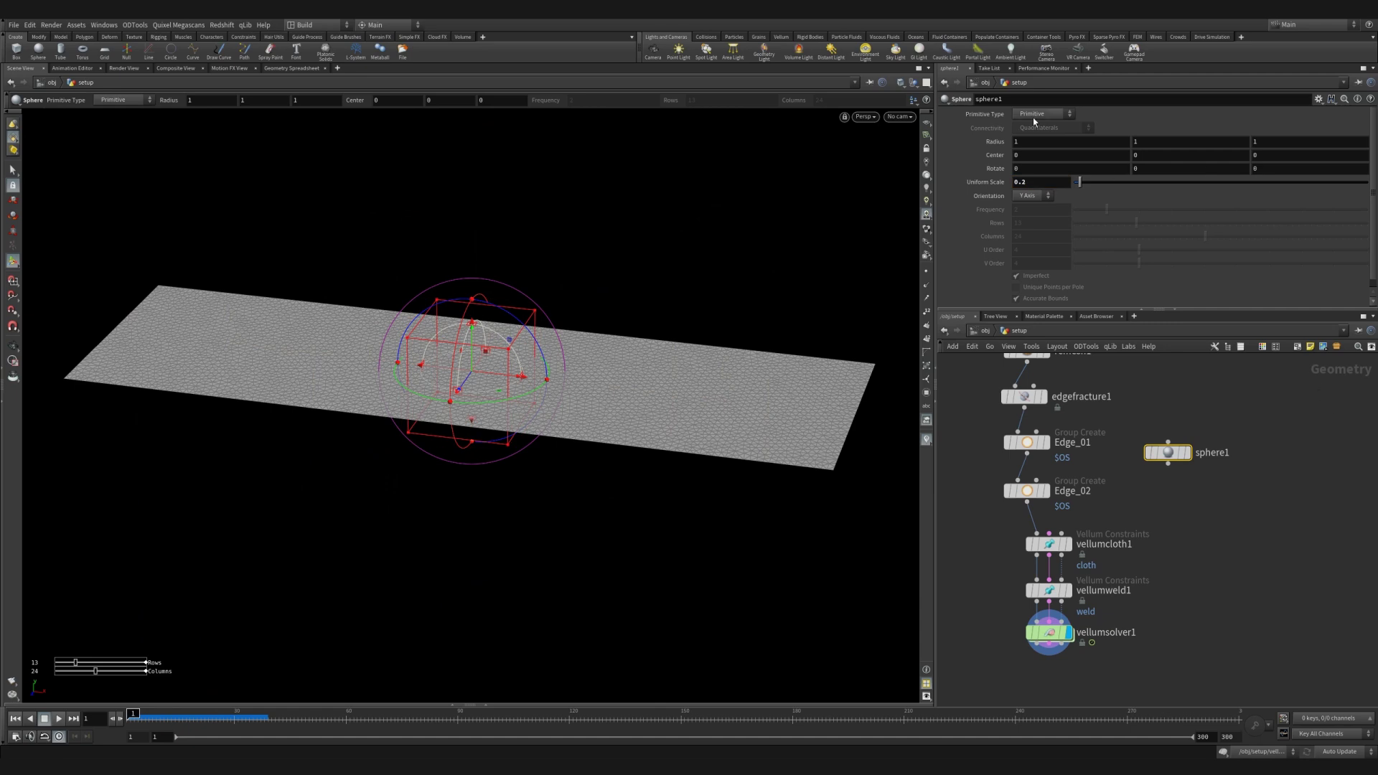
pyautogui.click(1033, 115)
pyautogui.moveTo(1107, 209); pyautogui.dragTo(1368, 209)
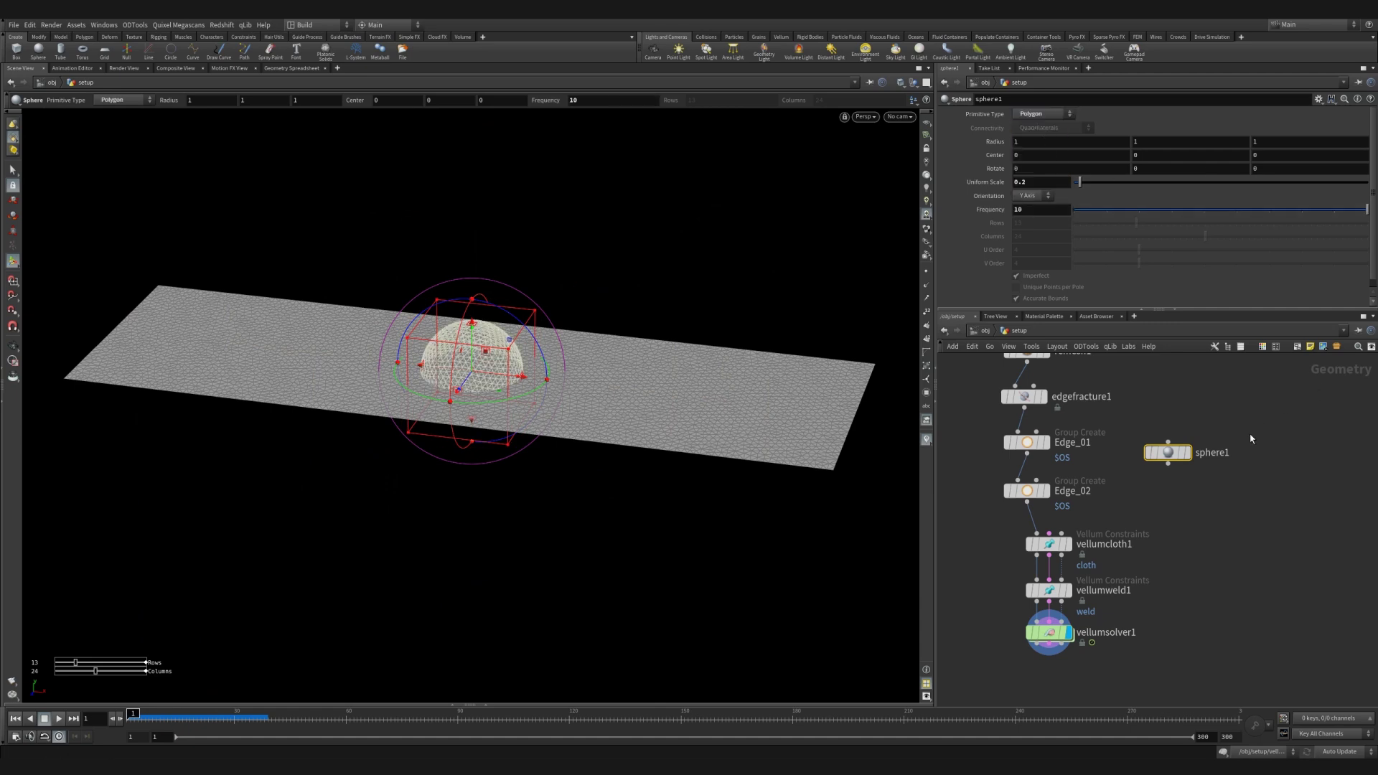
# - Add a Transform keyframing the sphere below the cloth at frame 1, rising by frame 30
pyautogui.press('Tab')
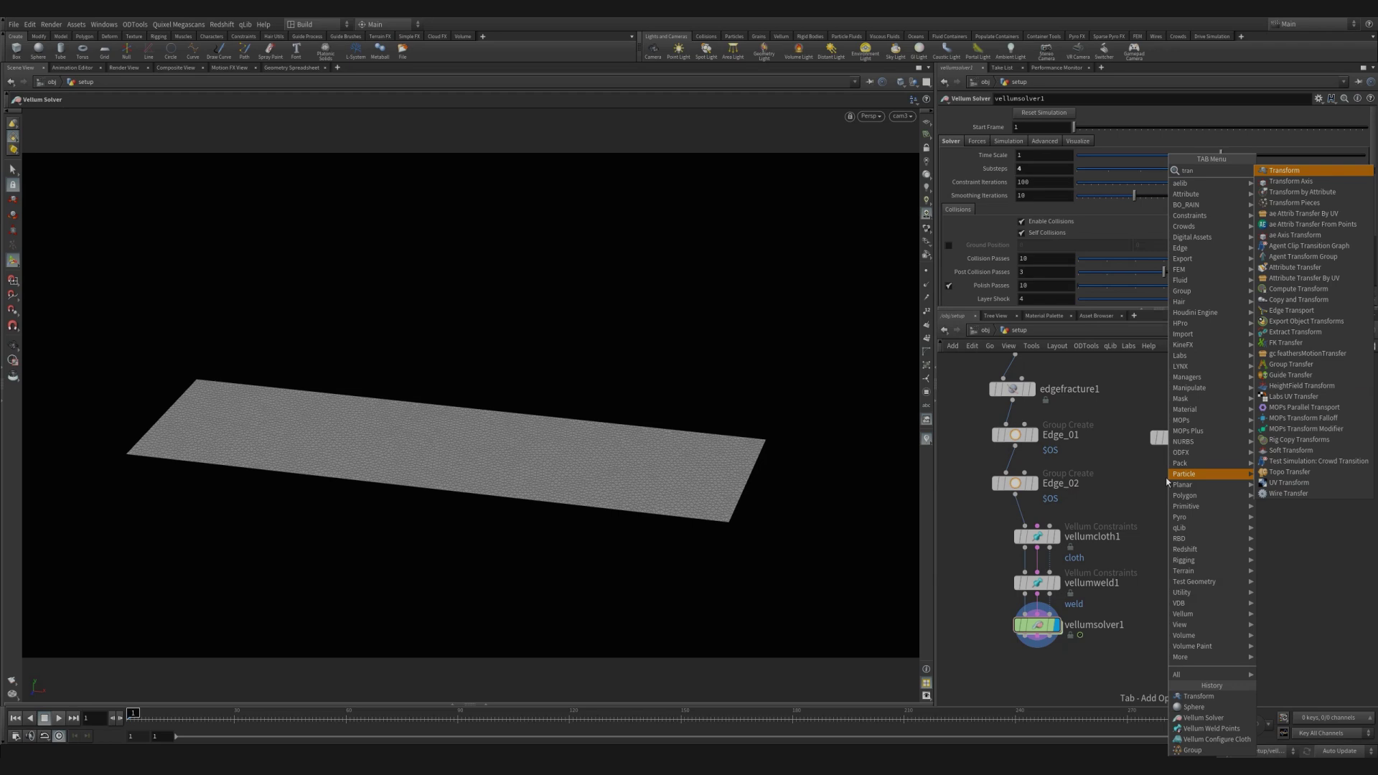
pyautogui.click(1213, 476)
pyautogui.click(1173, 480)
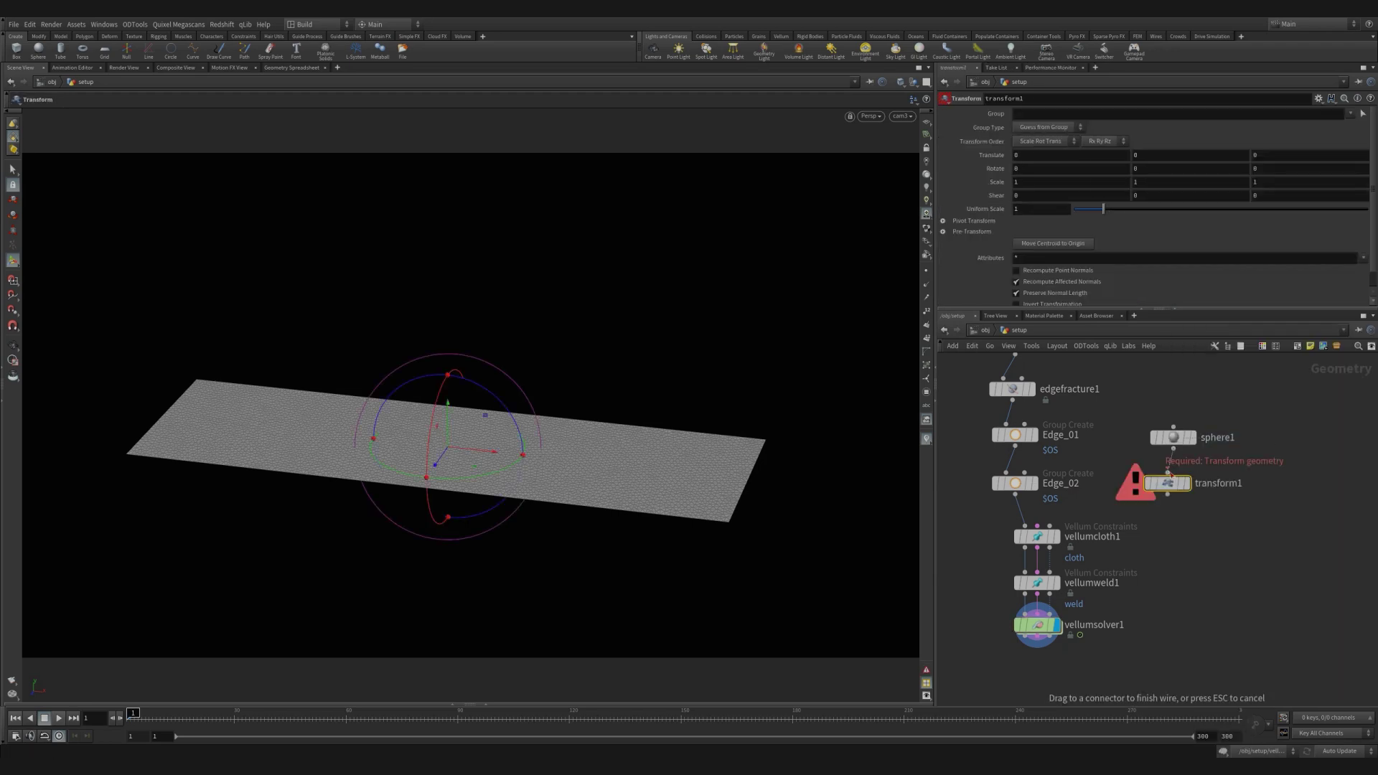
pyautogui.press('r')
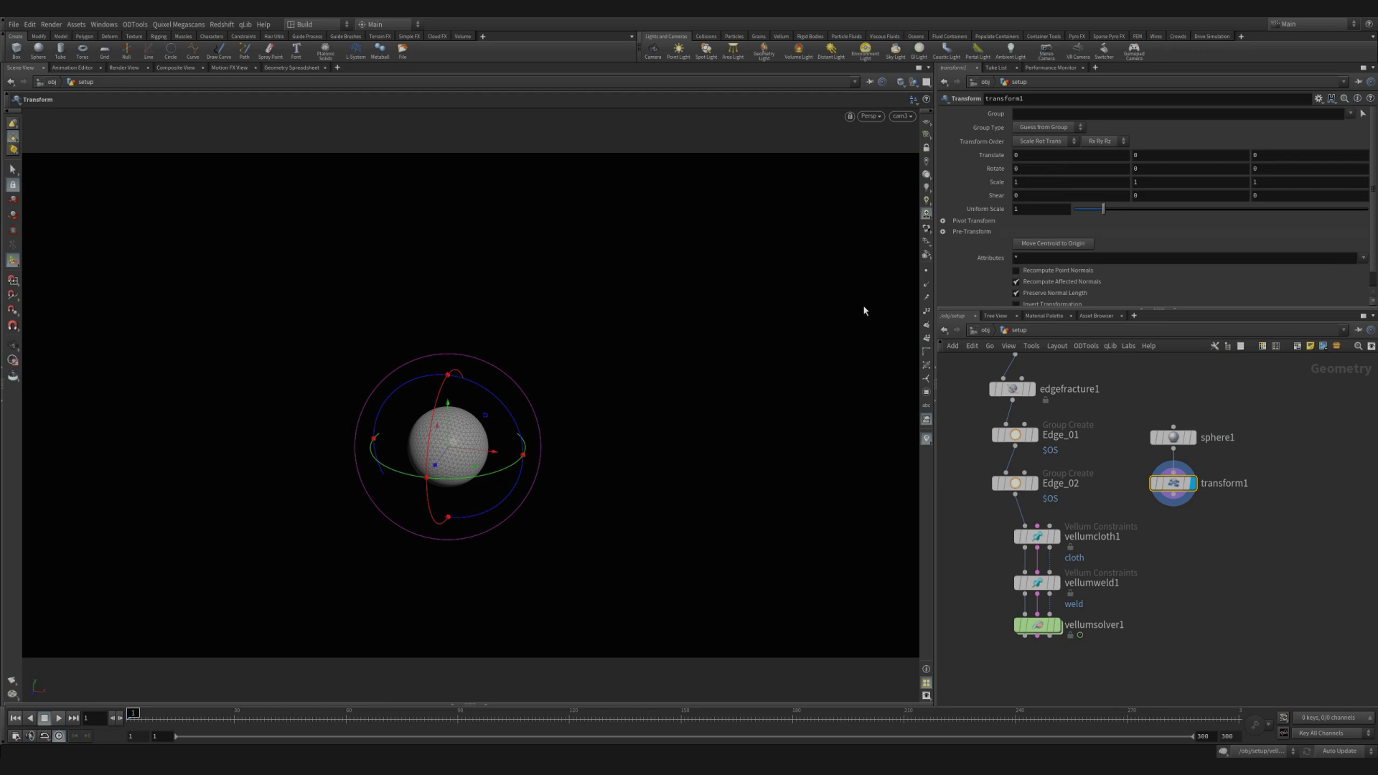
pyautogui.moveTo(460, 411); pyautogui.dragTo(460, 459)
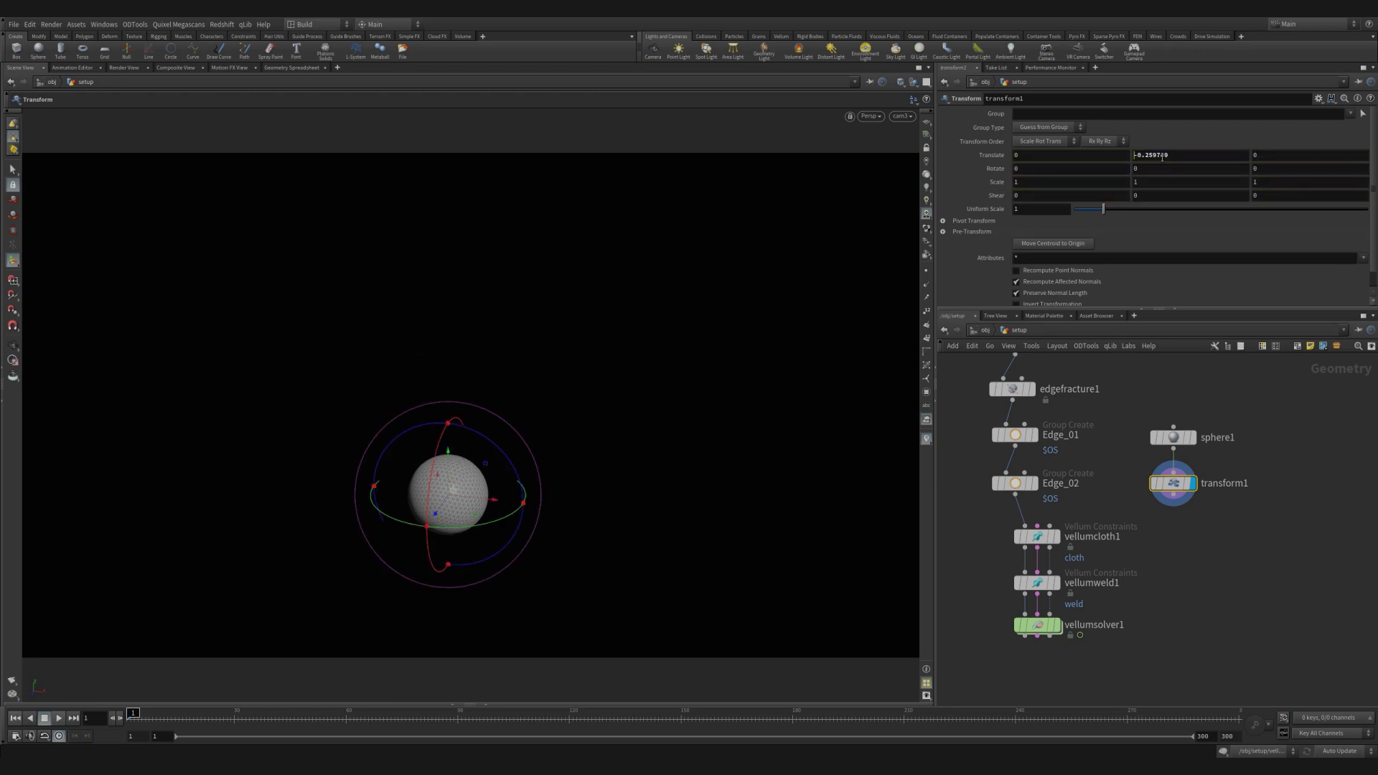
pyautogui.press('k')
pyautogui.click(234, 716)
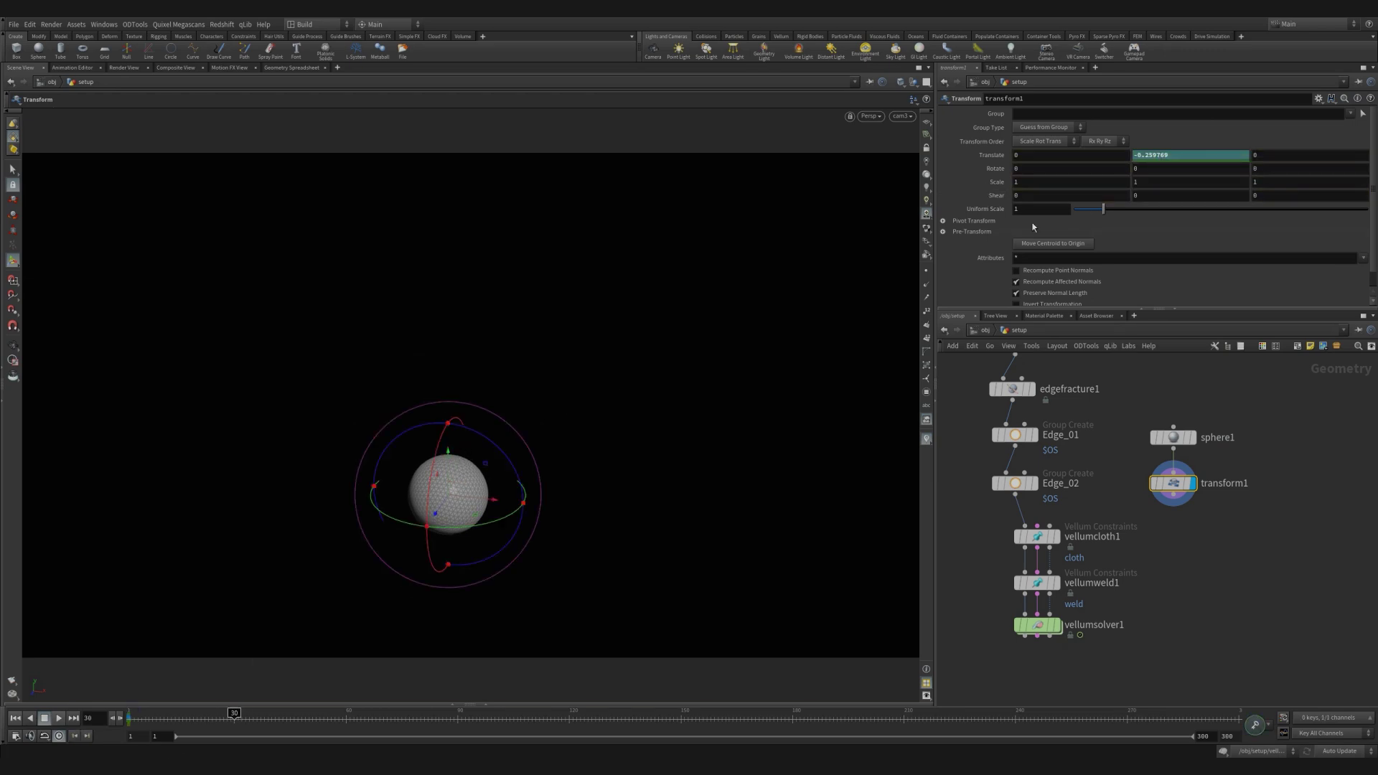
pyautogui.write('0.5')
pyautogui.press('Return')
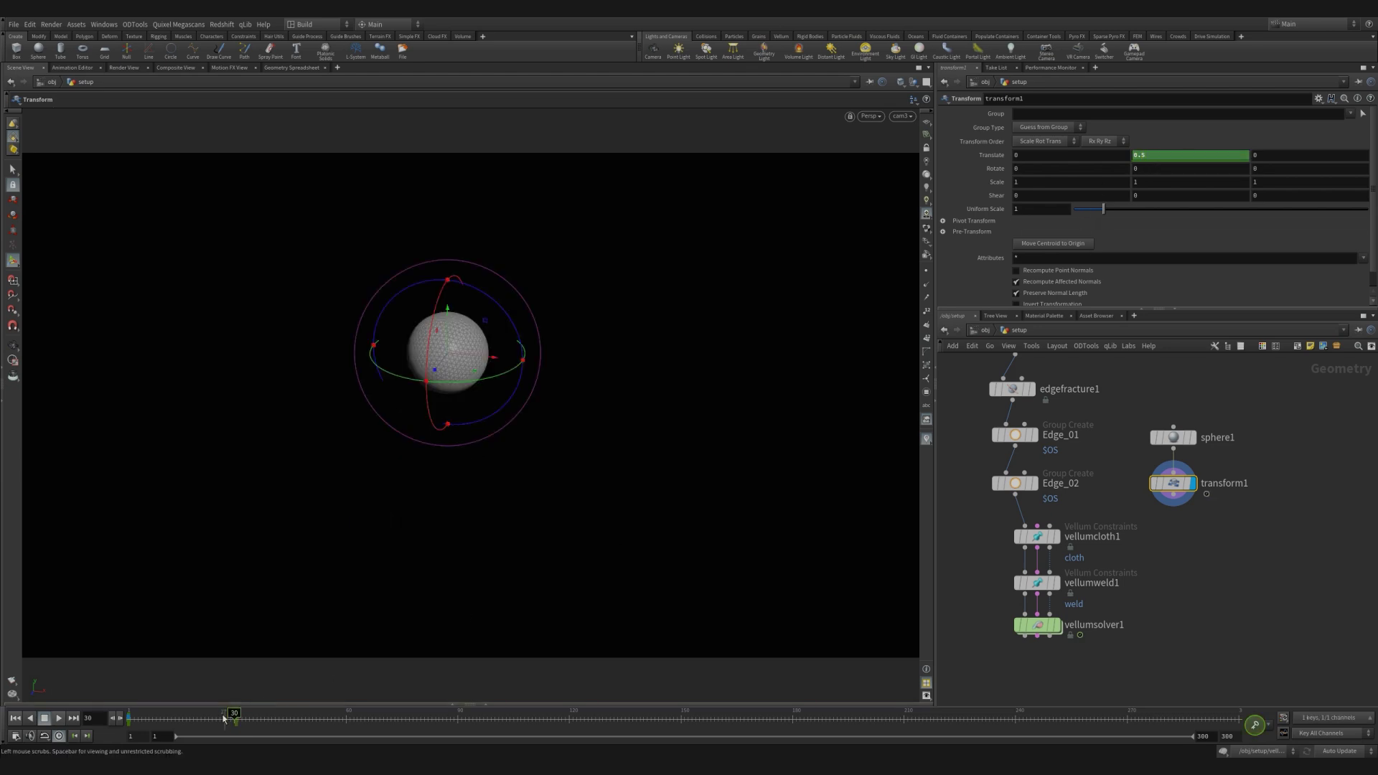
pyautogui.moveTo(224, 719); pyautogui.dragTo(88, 719)
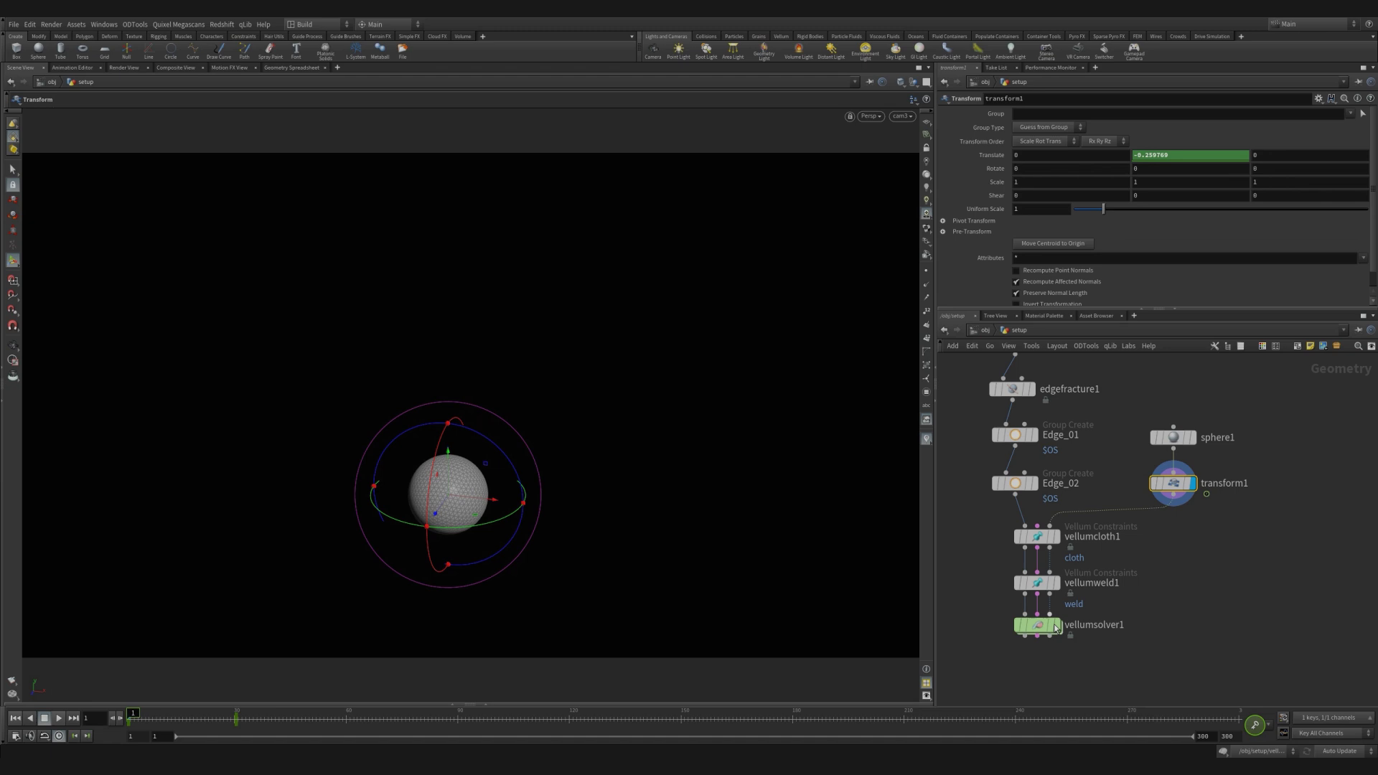
# - Play the cloth over the rising sphere, rewind to frame 1, and select vellumweld1
pyautogui.moveTo(1065, 650); pyautogui.dragTo(1065, 650)
pyautogui.press('r')
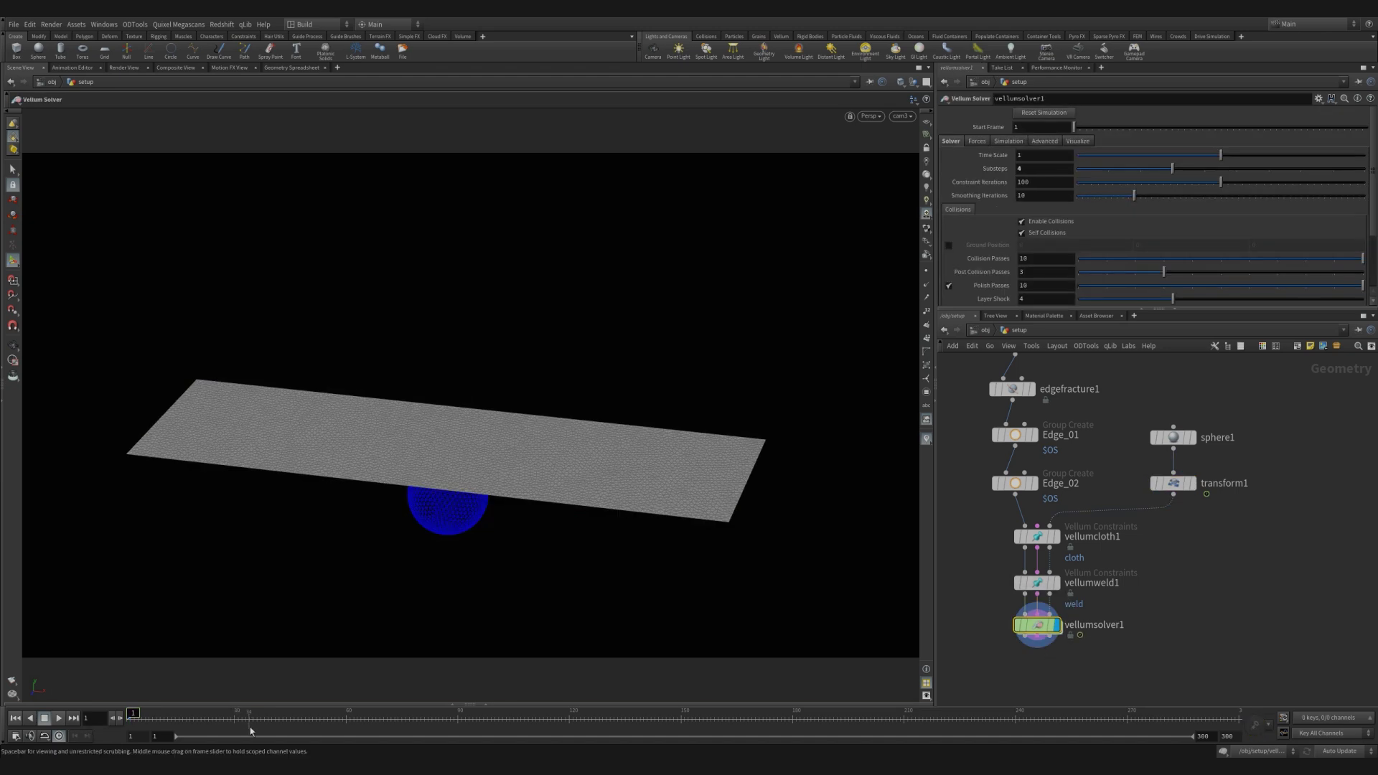
pyautogui.press('Up')
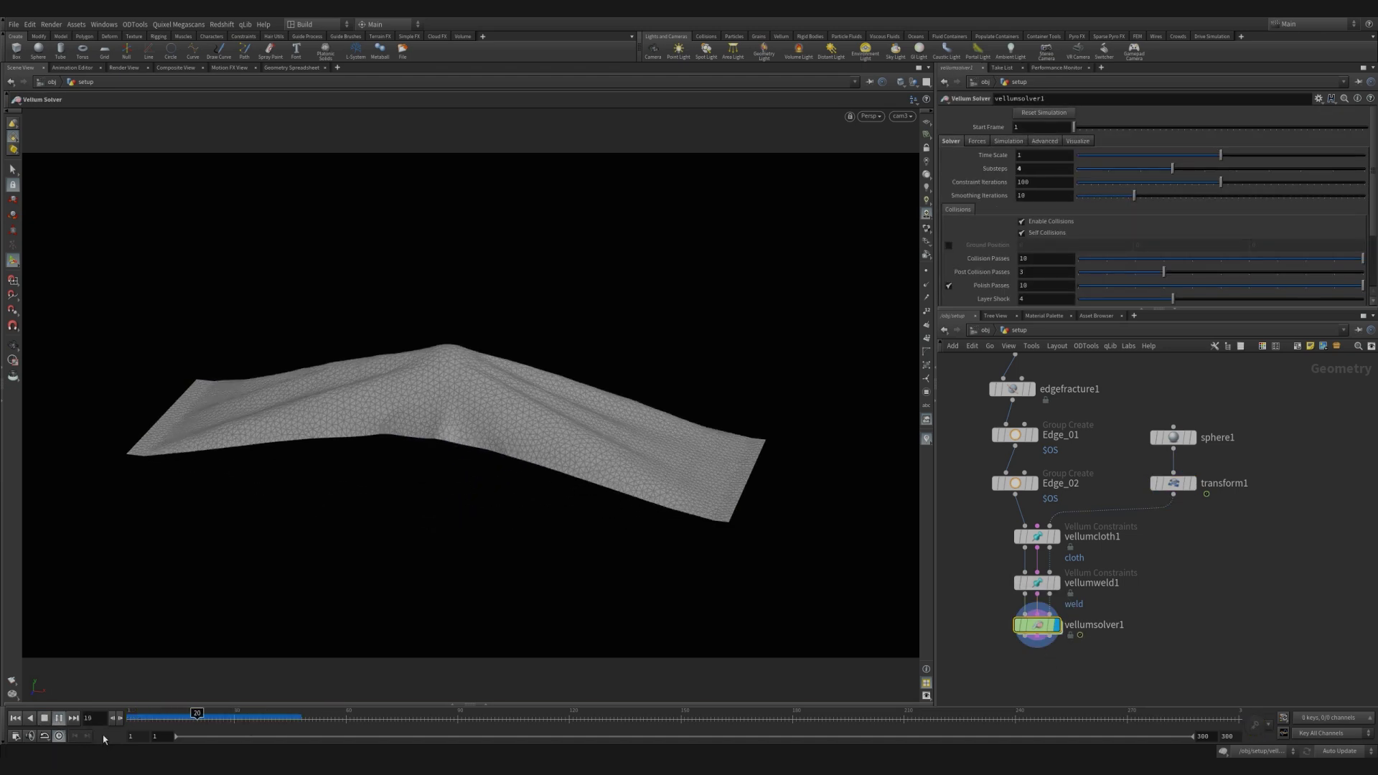
pyautogui.click(137, 720)
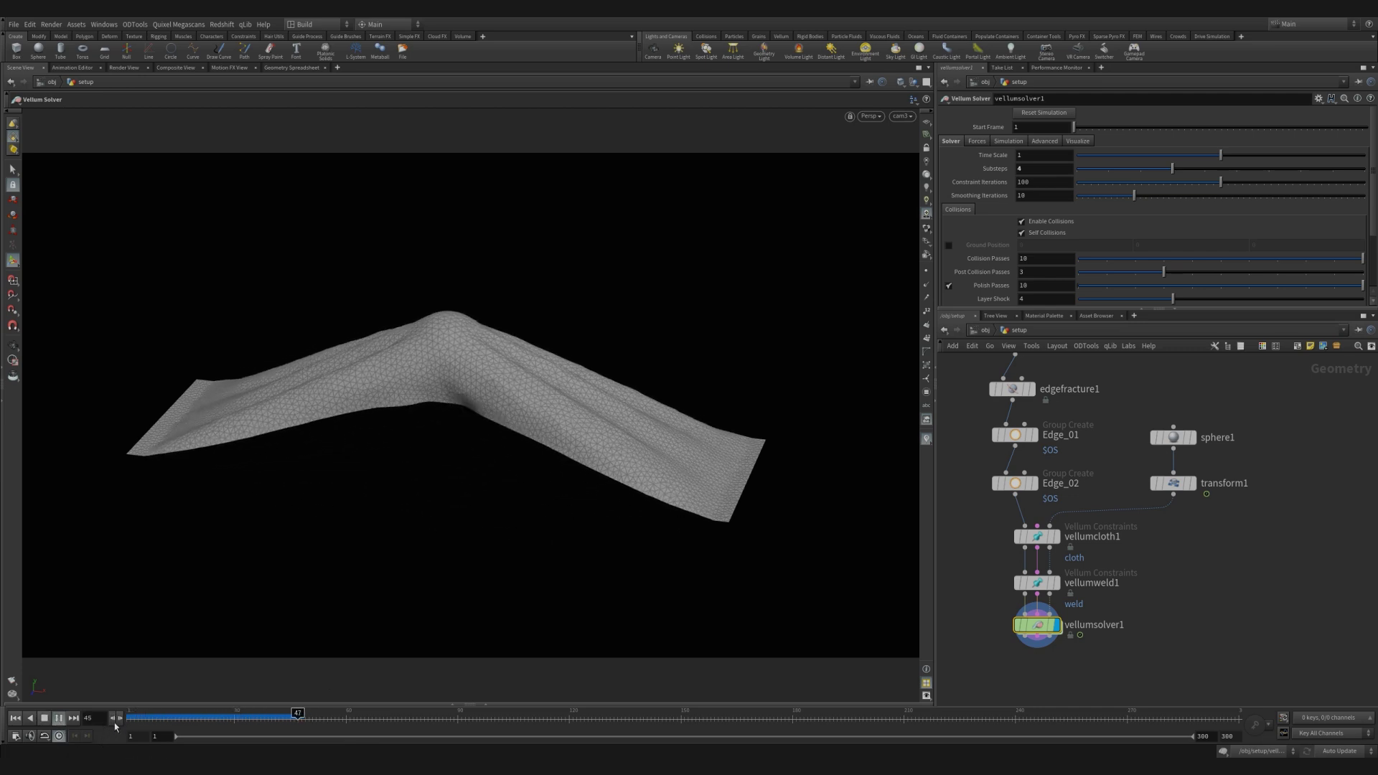
pyautogui.hotkey('ctrl', 'Up')
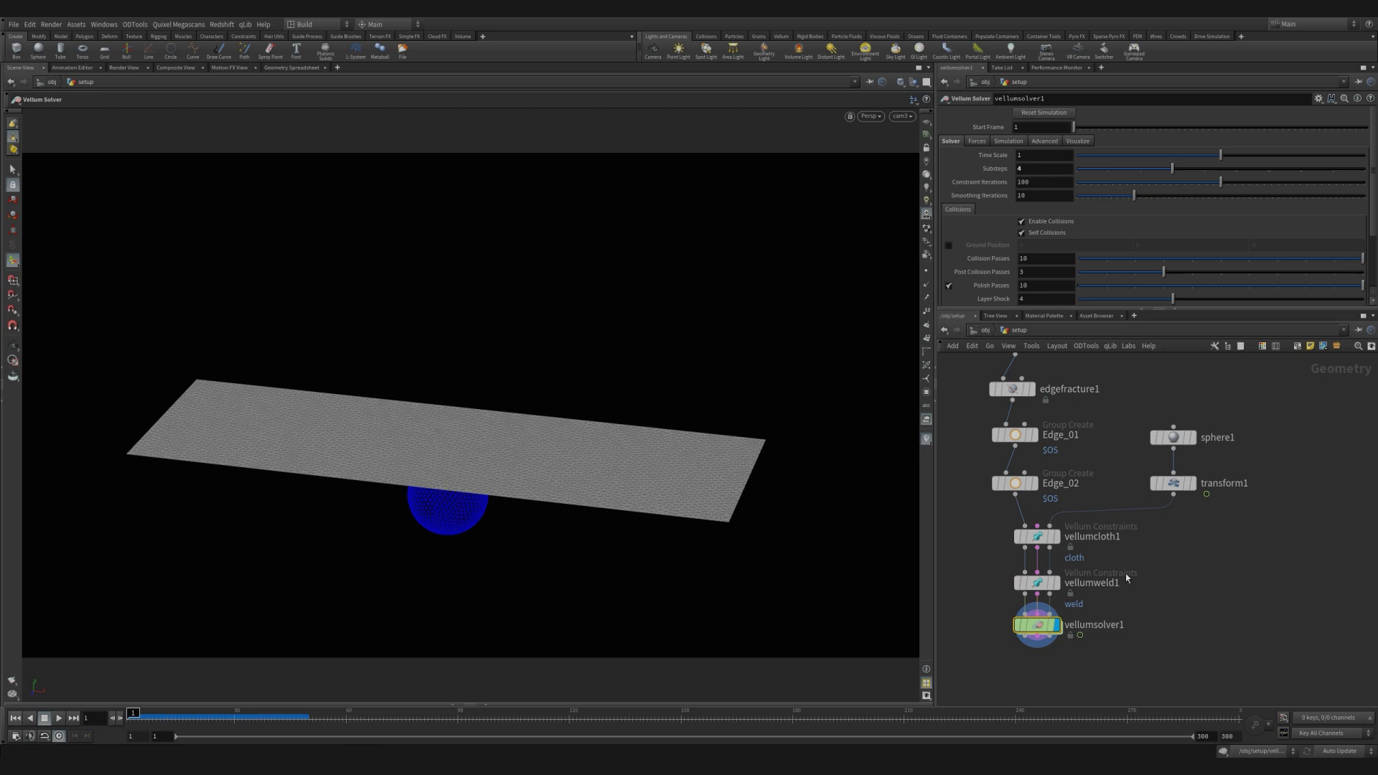
pyautogui.moveTo(976, 569); pyautogui.dragTo(1039, 590)
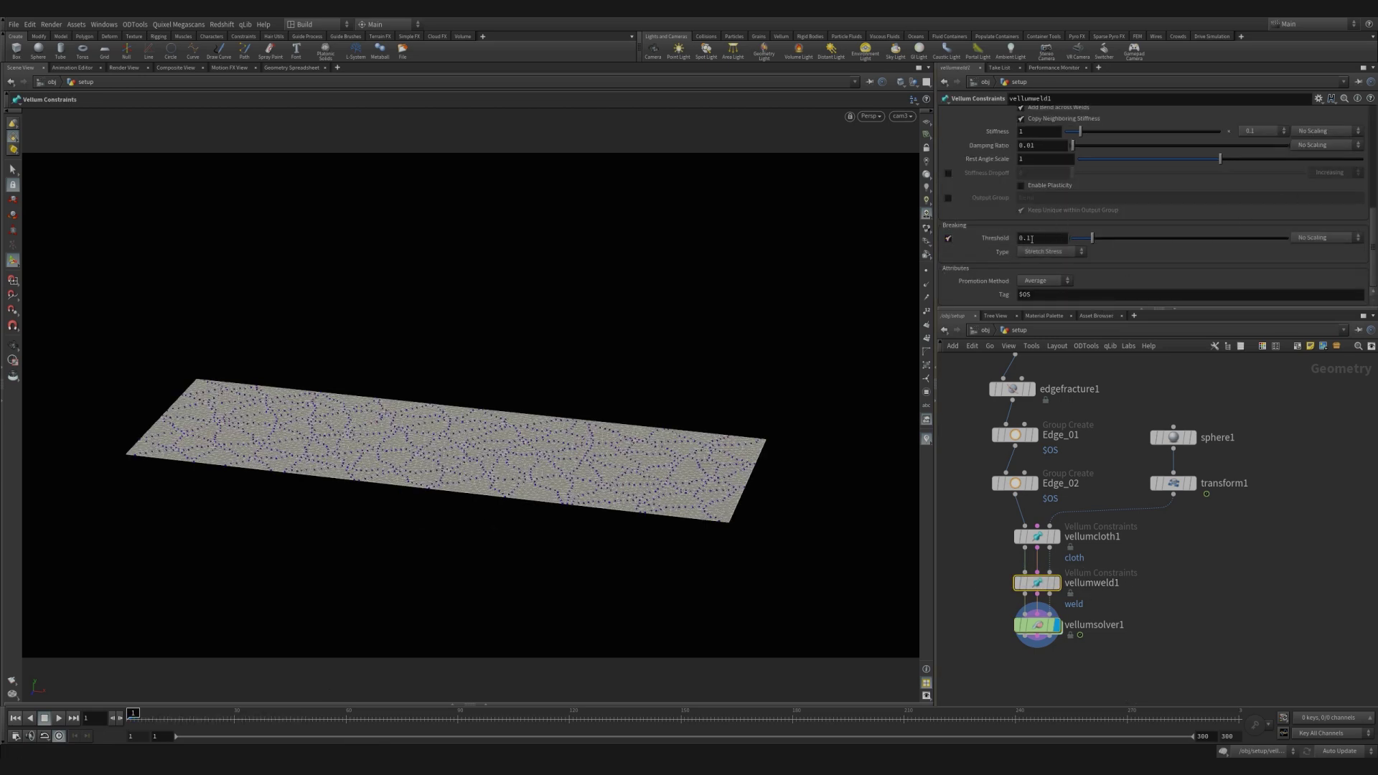
# - Set vellumweld1's breaking threshold to 0.5 and replay to watch the cloth partly tear
pyautogui.click(1069, 611)
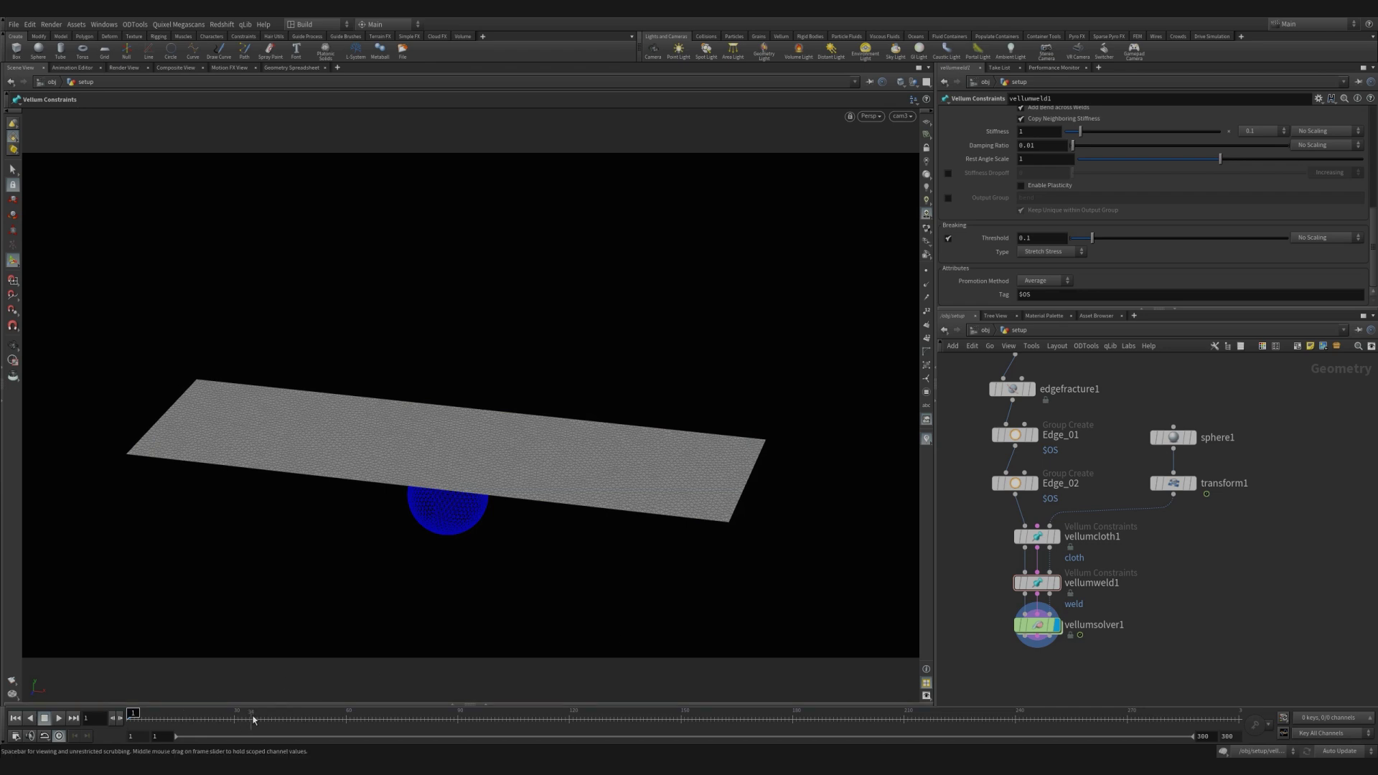
pyautogui.press('Up')
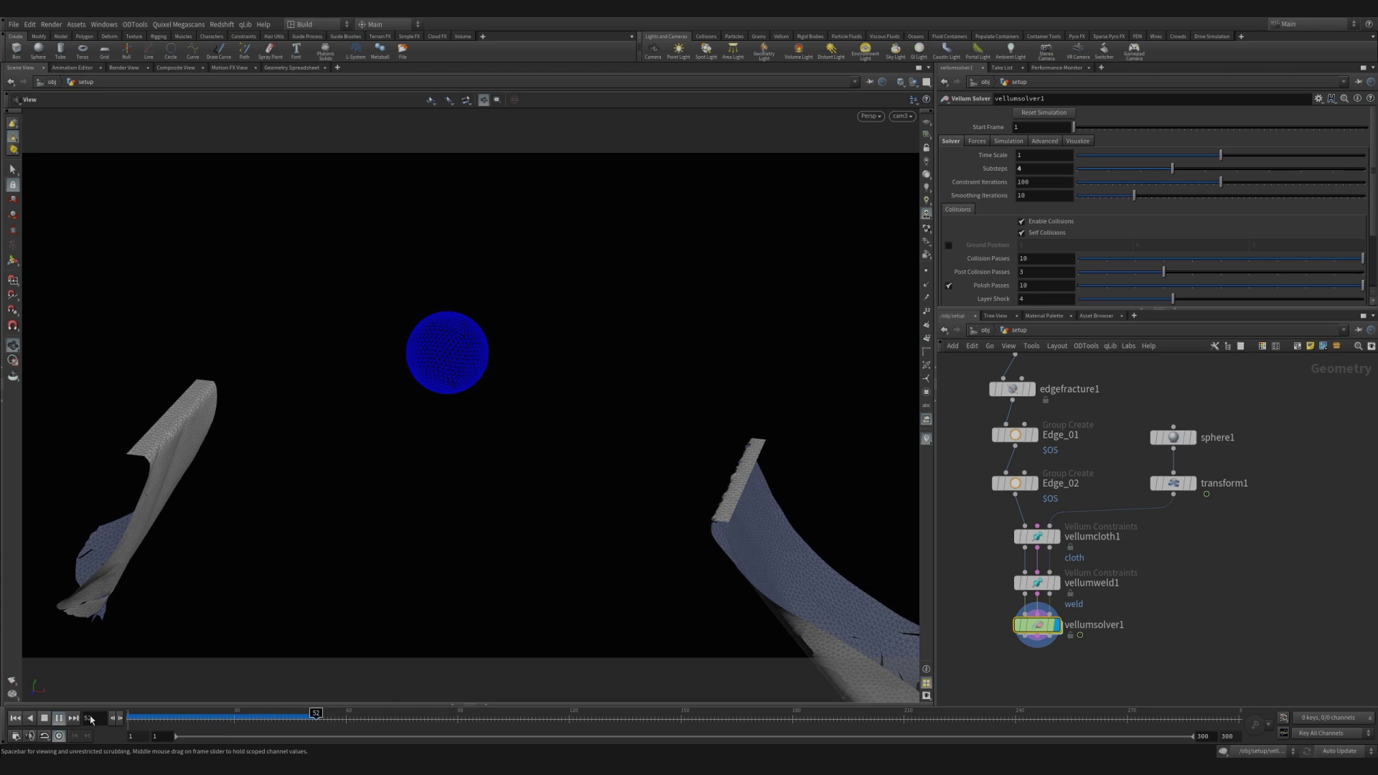
pyautogui.click(129, 719)
pyautogui.click(59, 718)
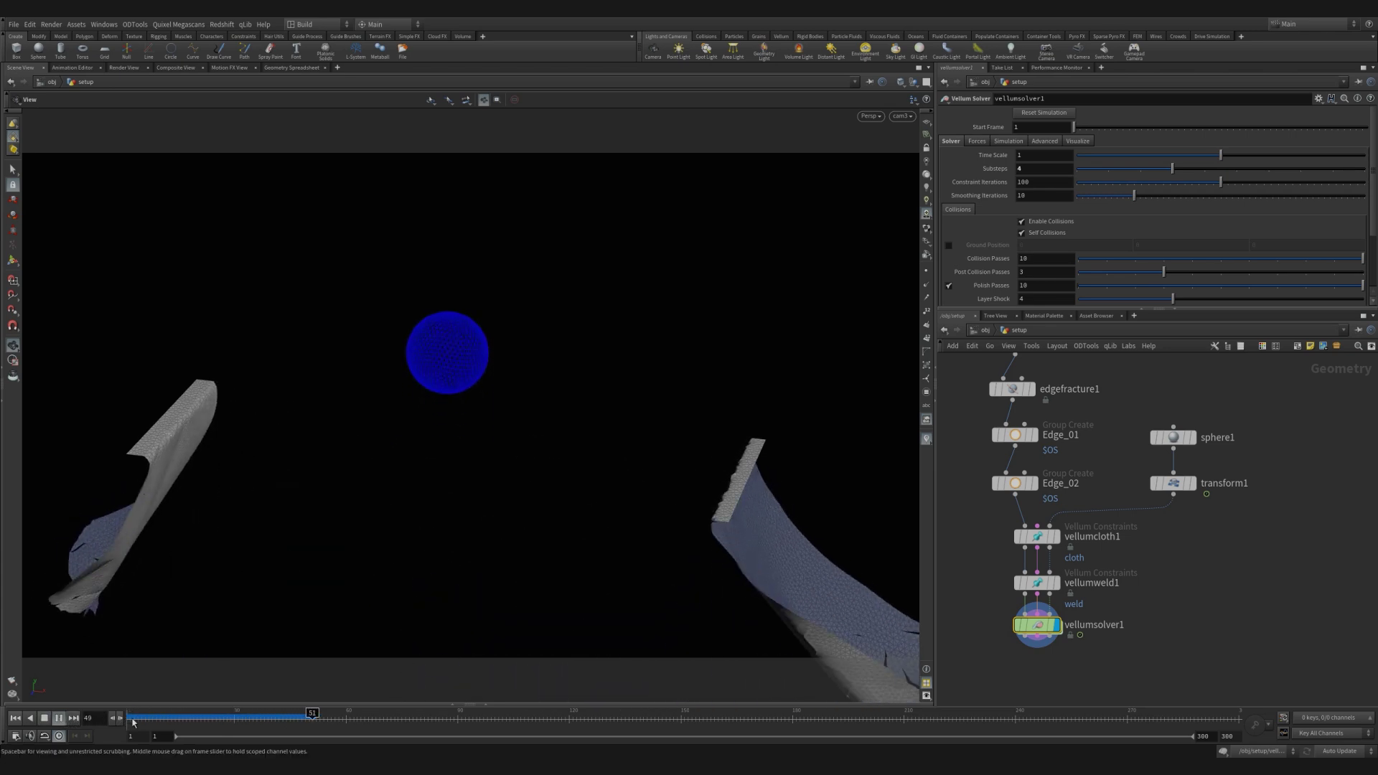
pyautogui.tripleClick(89, 717)
pyautogui.write('1')
pyautogui.press('Return')
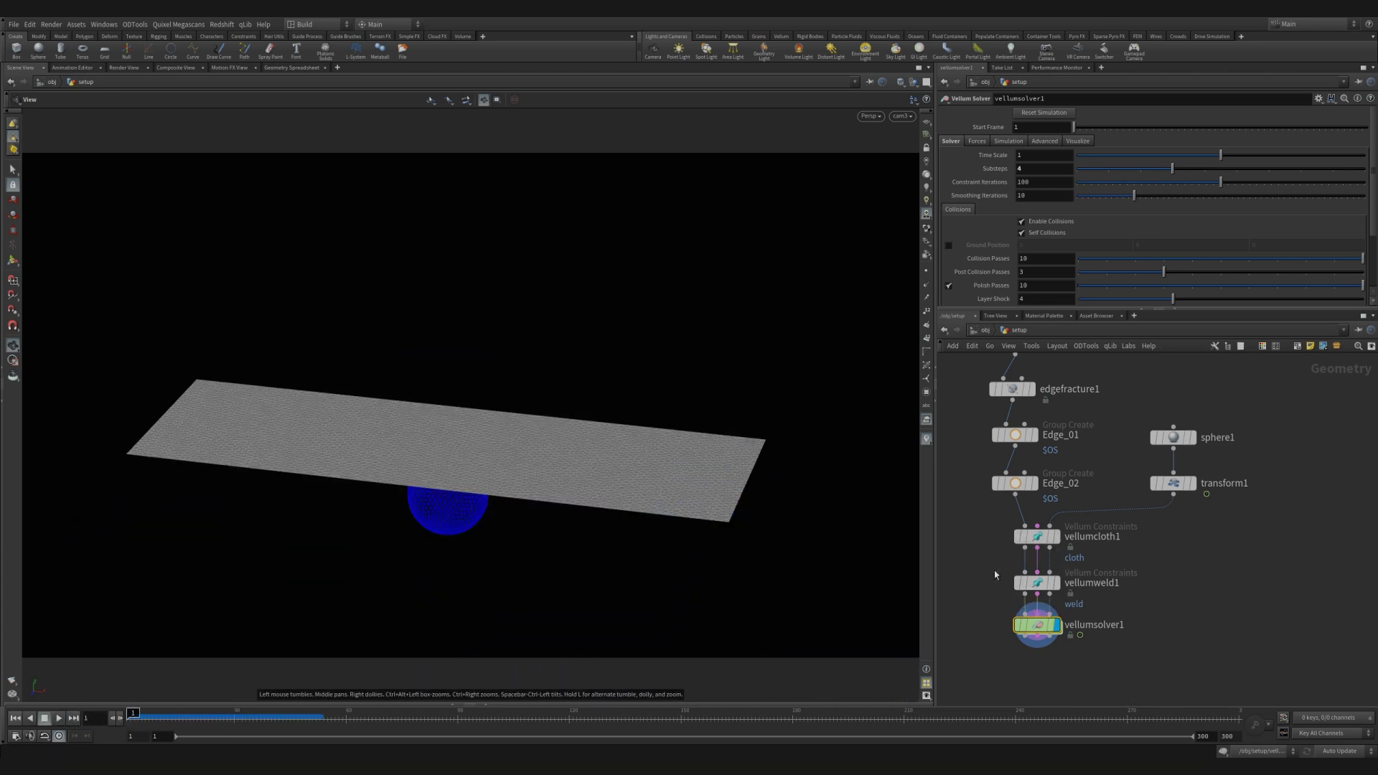
pyautogui.click(1034, 582)
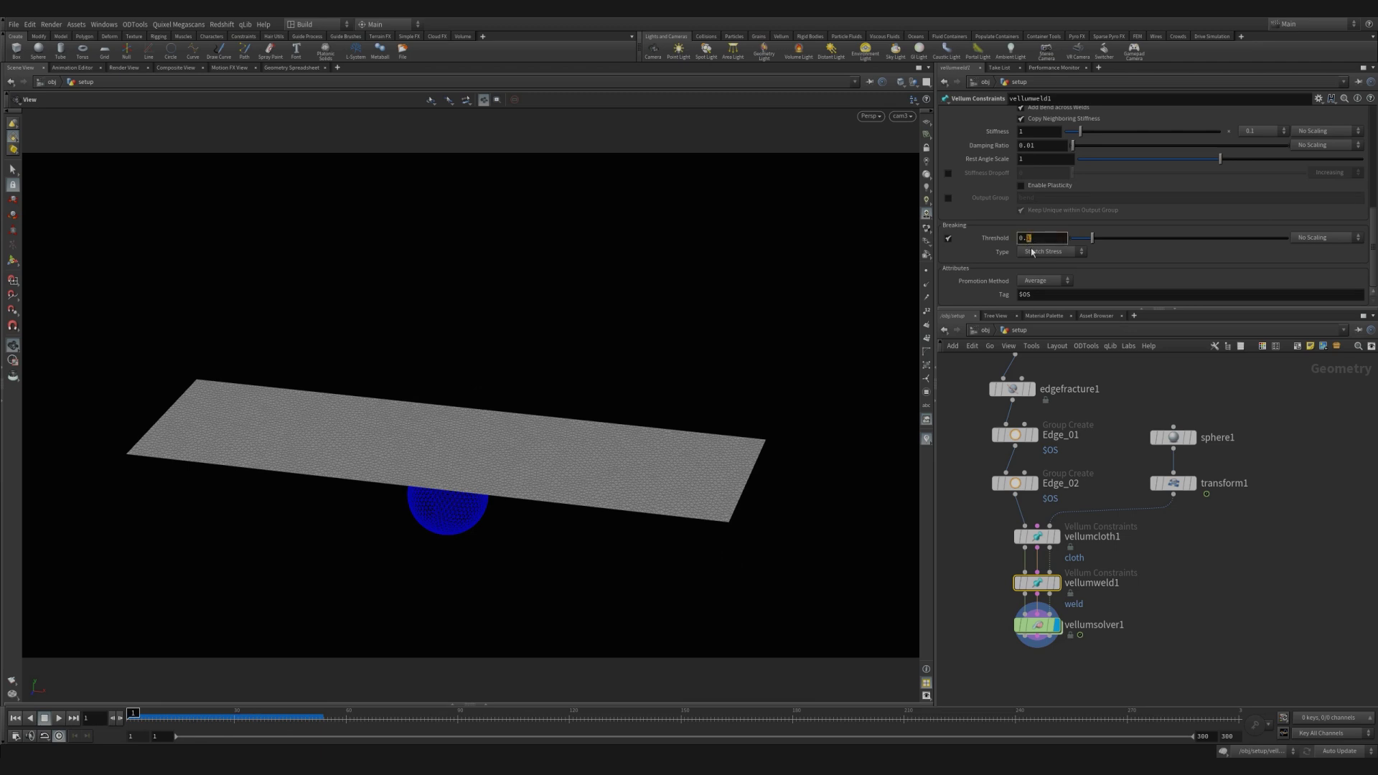
pyautogui.click(60, 718)
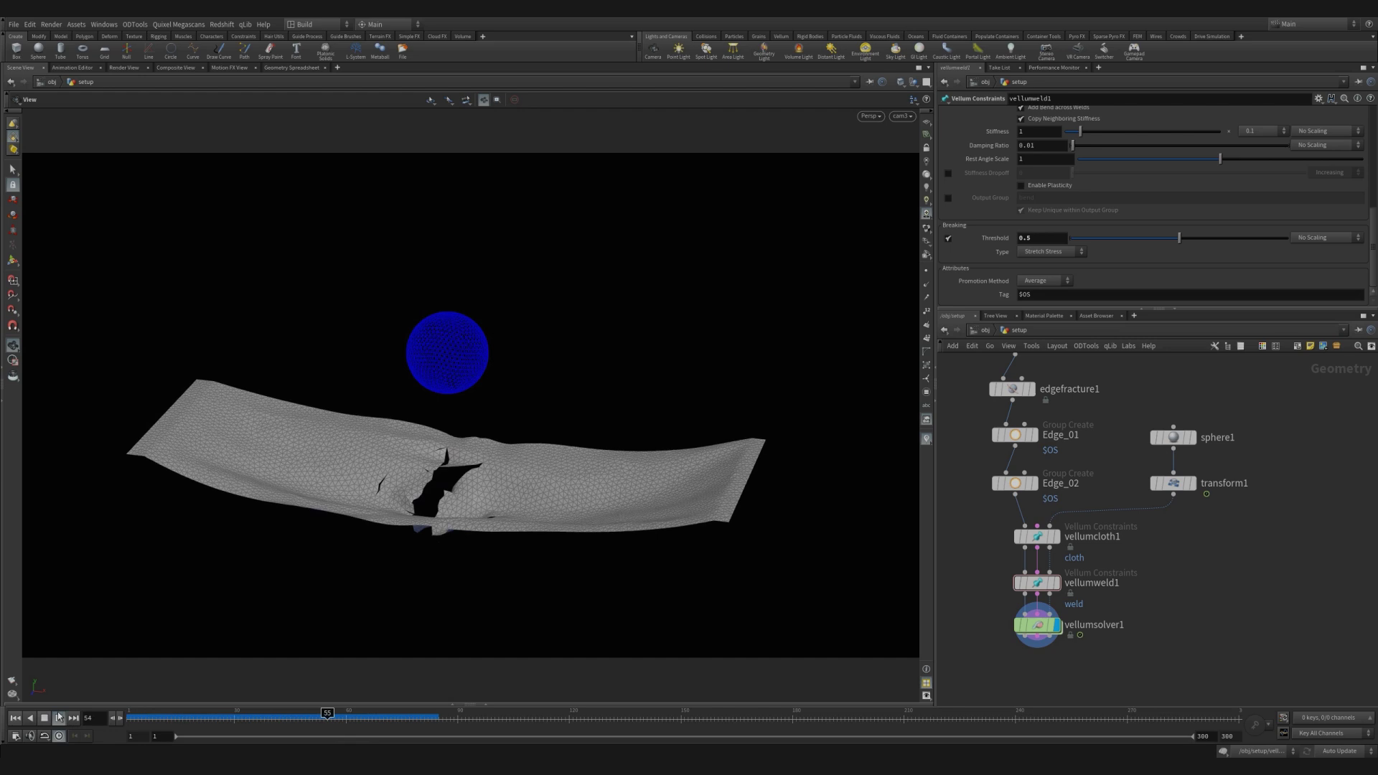
pyautogui.click(60, 717)
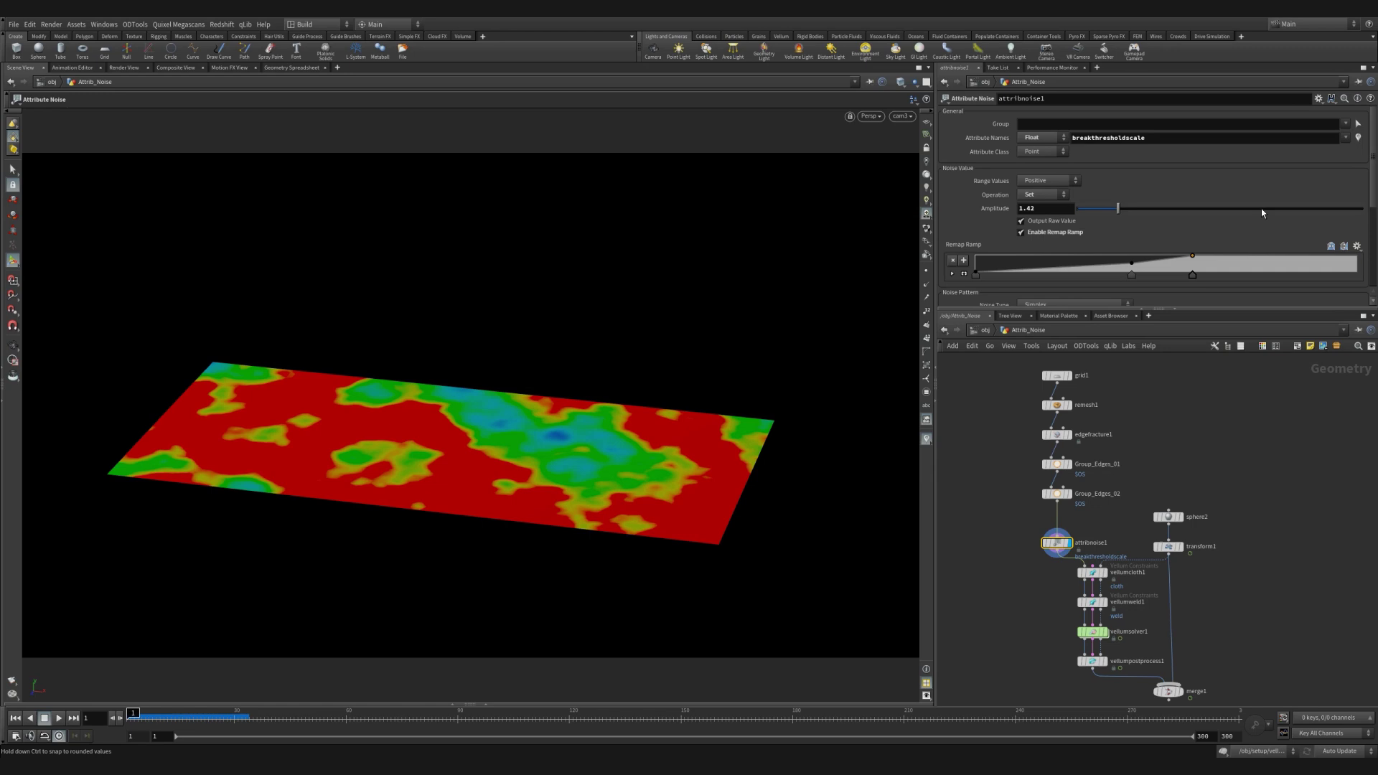
# - Set attribnoise1 Element Size to 0.24, then paint breakthresholdscale values with Attribute Paint
pyautogui.scroll(-3, 1374, 190)
pyautogui.scroll(-2, 1327, 244)
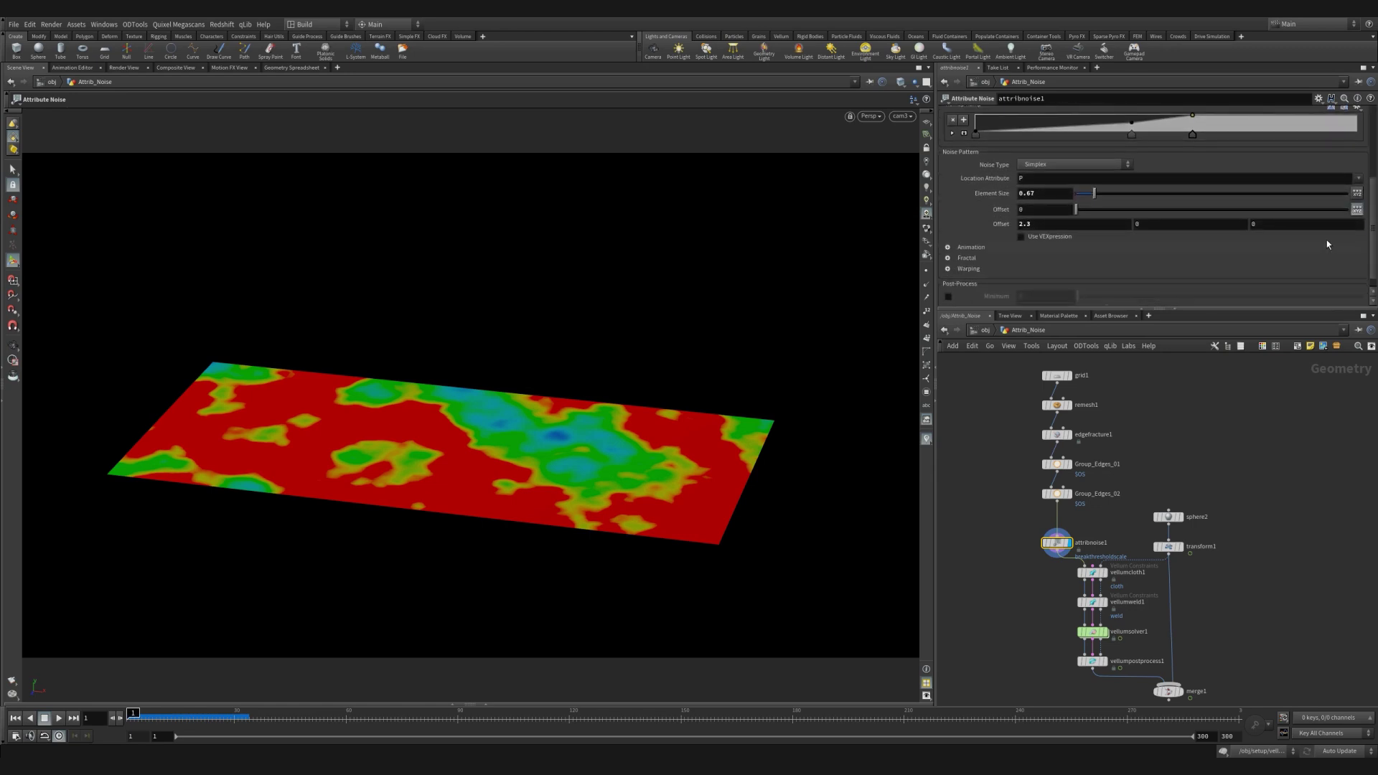
pyautogui.moveTo(1104, 195); pyautogui.dragTo(1091, 200)
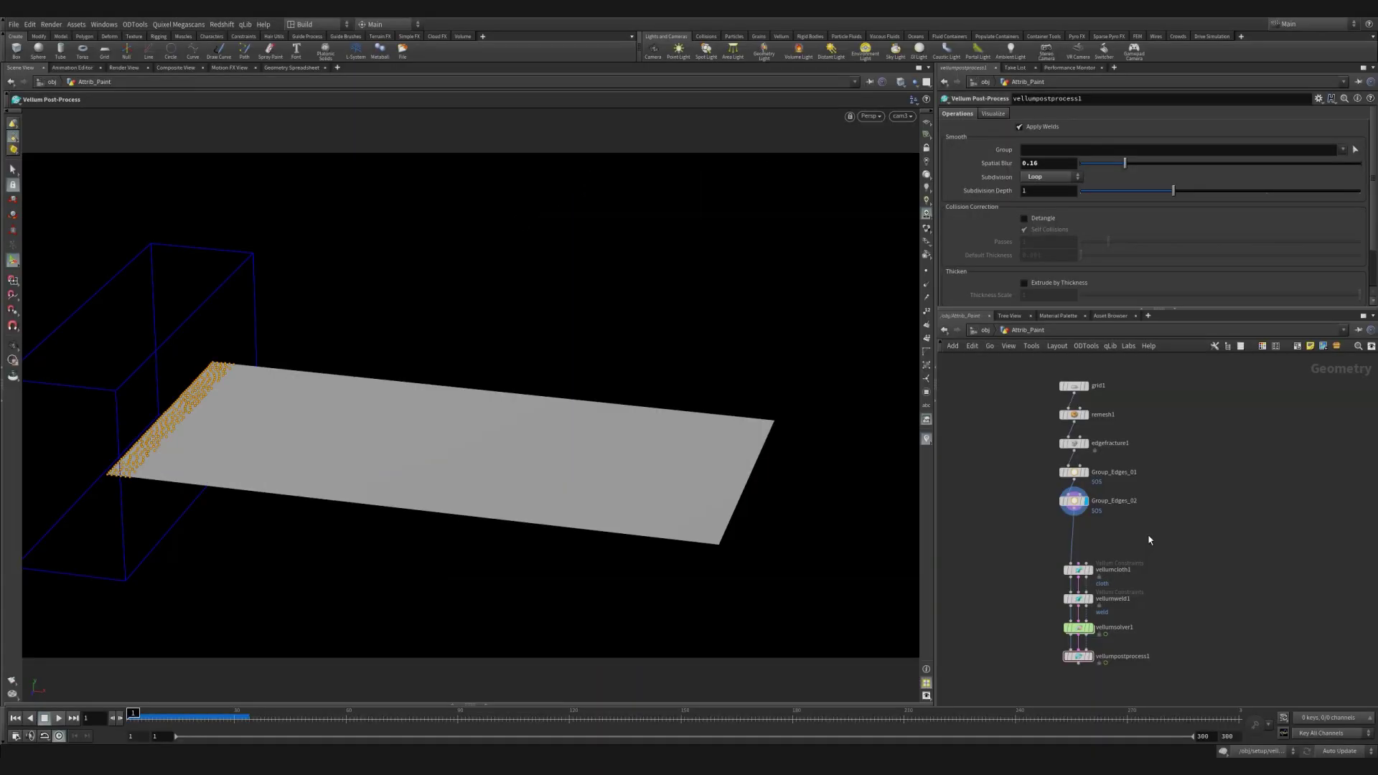
pyautogui.press('Tab')
pyautogui.write('a')
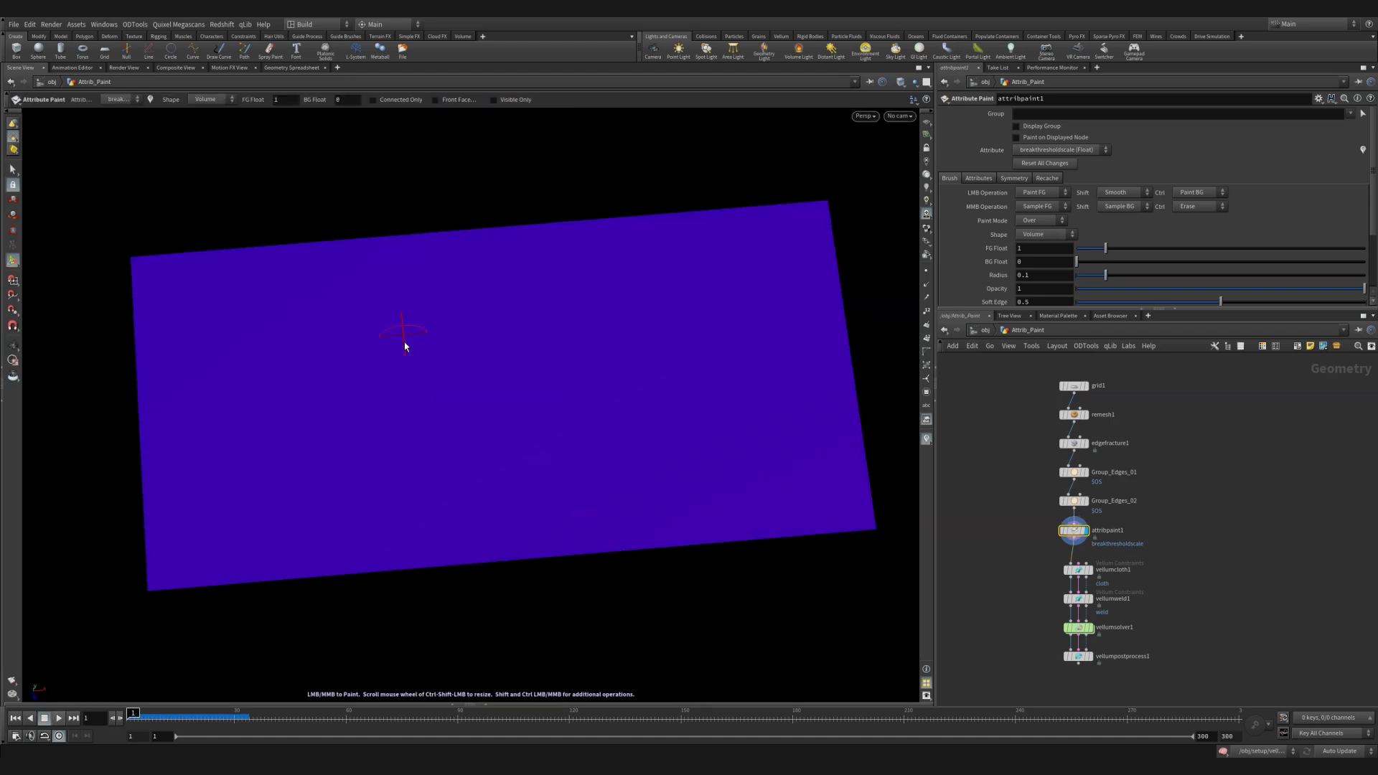
pyautogui.moveTo(423, 406); pyautogui.dragTo(545, 461)
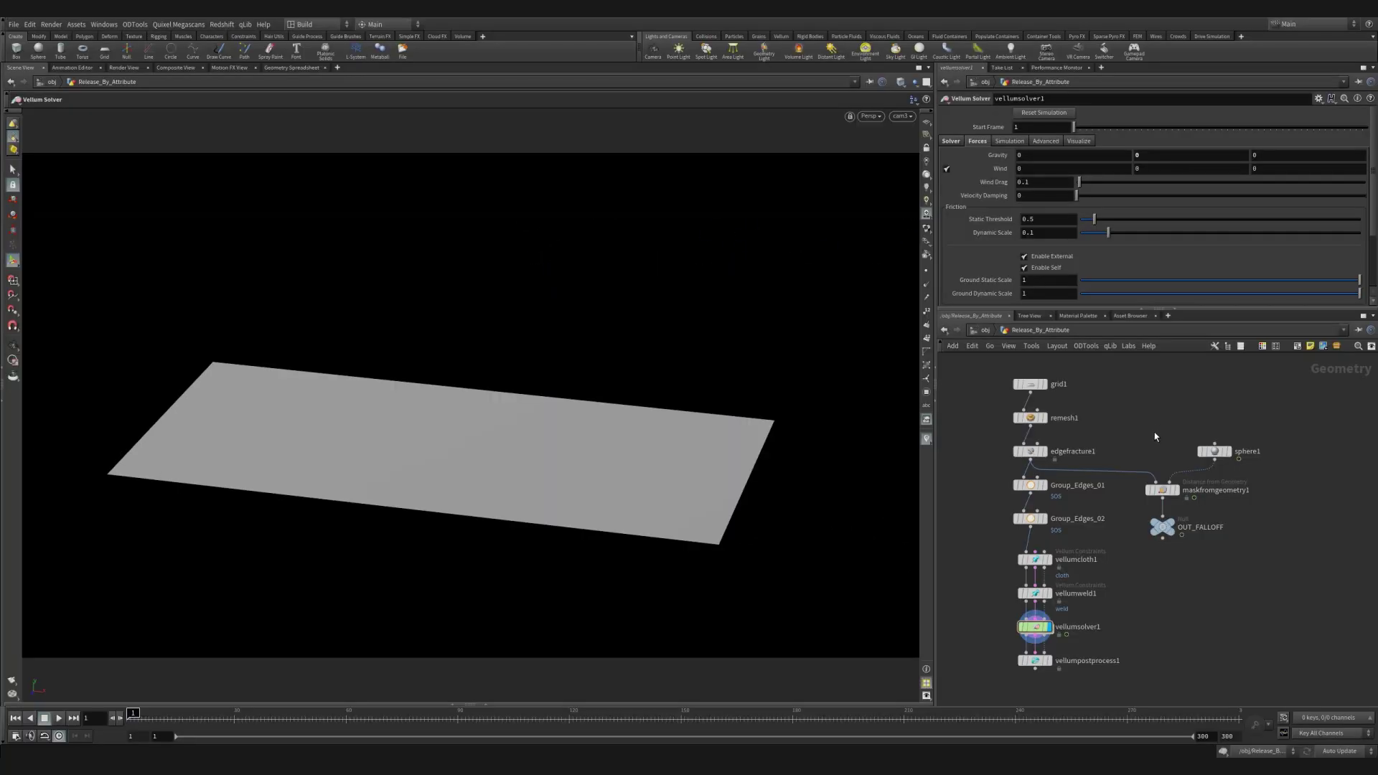
pyautogui.moveTo(1155, 436); pyautogui.dragTo(1145, 428, button='middle')
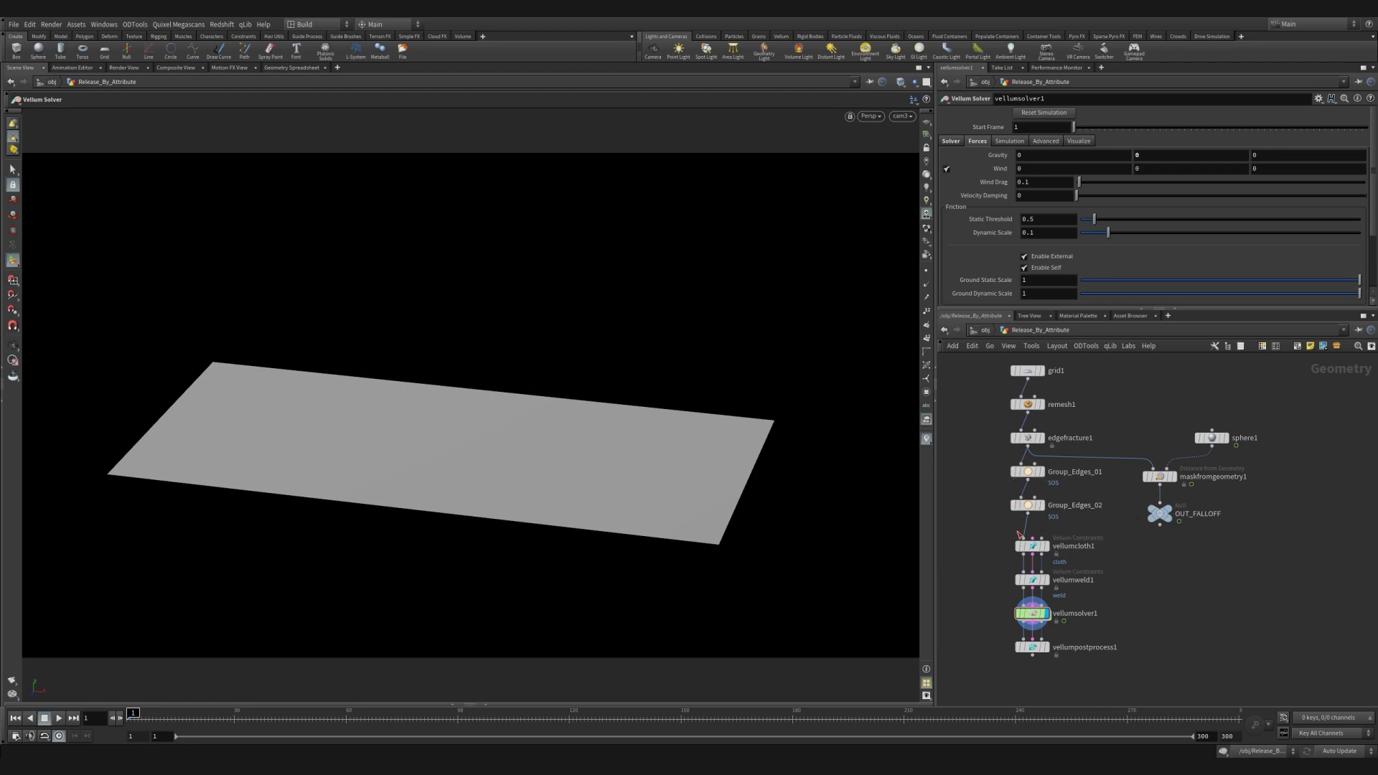
pyautogui.click(1228, 420)
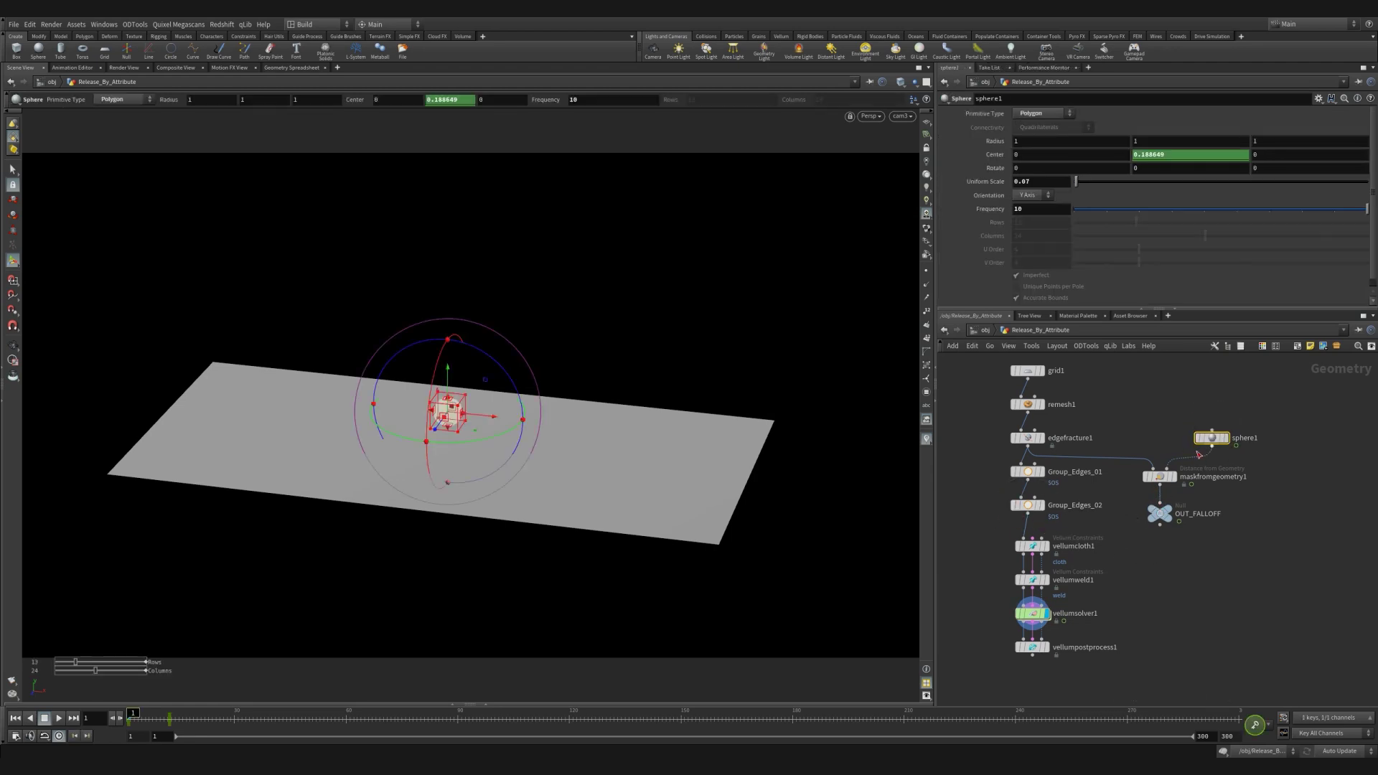
pyautogui.click(1163, 477)
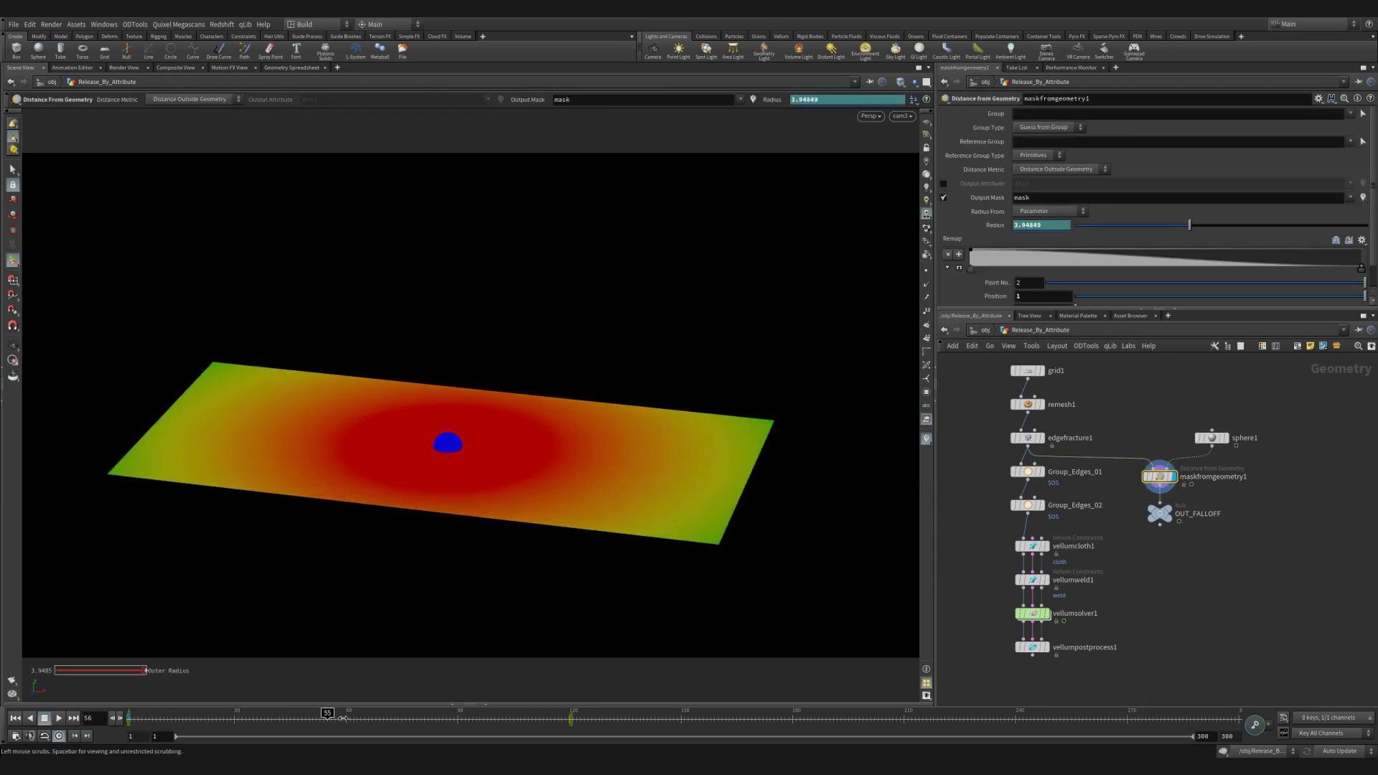
pyautogui.moveTo(149, 715)
pyautogui.mouseDown()
pyautogui.moveTo(383, 715)
pyautogui.moveTo(133, 717)
pyautogui.moveTo(416, 732)
pyautogui.moveTo(133, 718)
pyautogui.mouseUp()
pyautogui.moveTo(1125, 581); pyautogui.dragTo(1125, 549, button='middle')
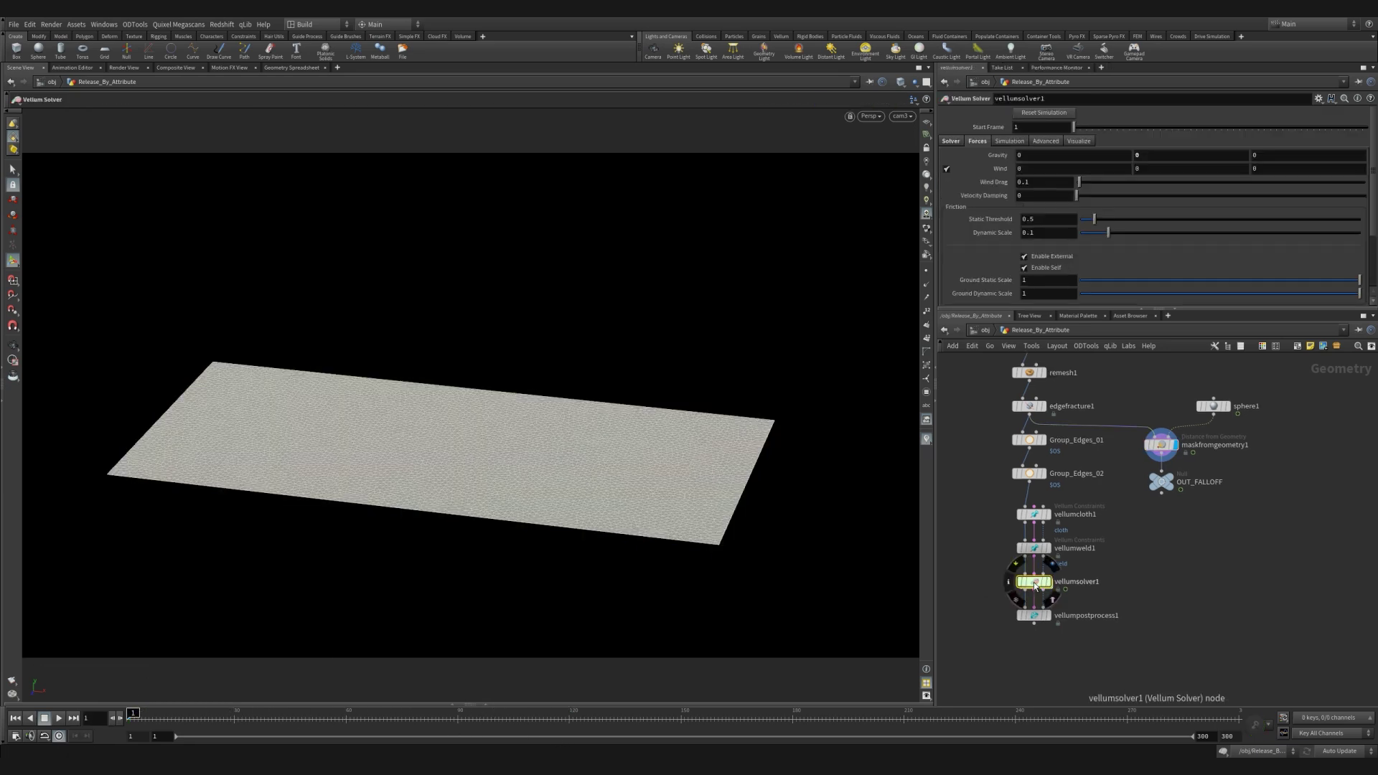
# - Inside vellumsolver1, review the Unweld_Points wrangle's code and inputs, then popwind1's falloff-scaled wind
pyautogui.doubleClick(1034, 582)
pyautogui.click(1011, 549)
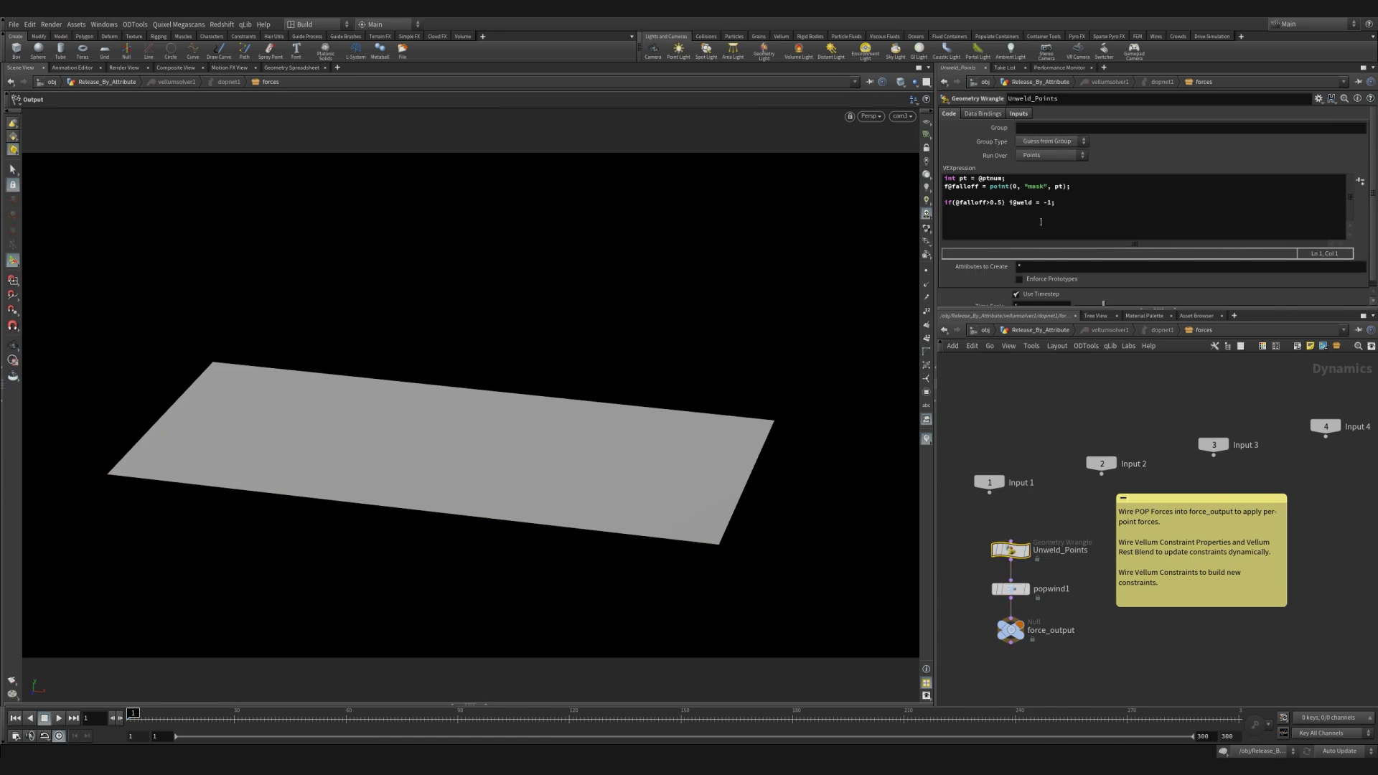
pyautogui.click(1016, 114)
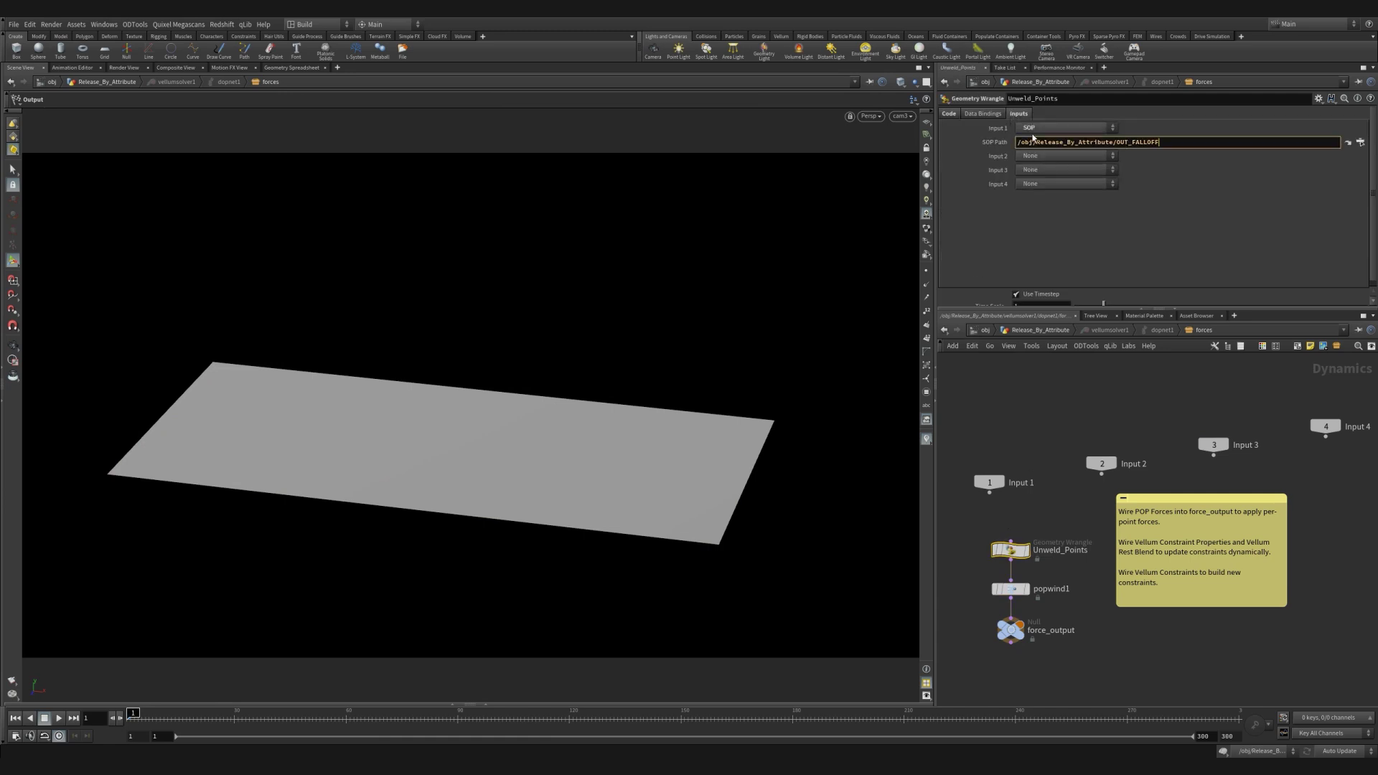
pyautogui.click(949, 114)
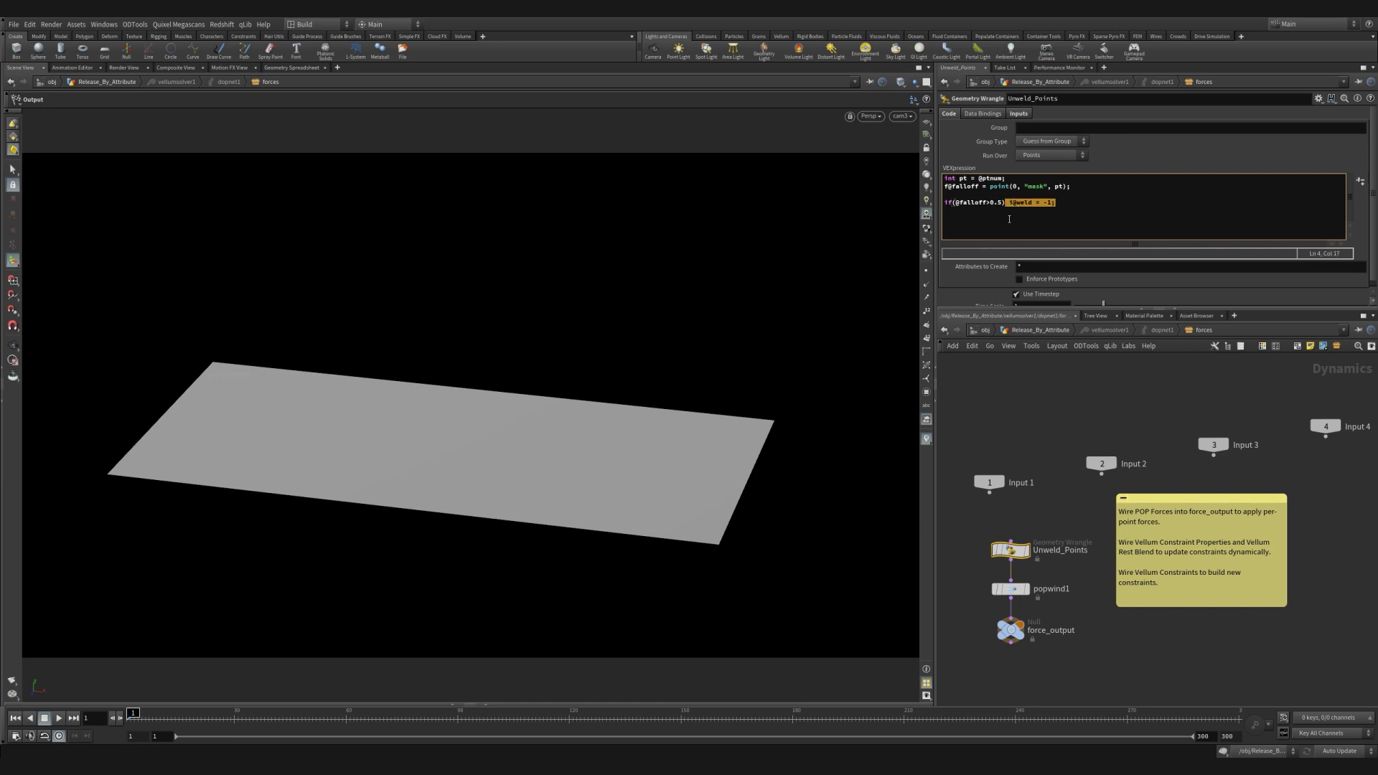
pyautogui.moveTo(968, 576); pyautogui.dragTo(1028, 608)
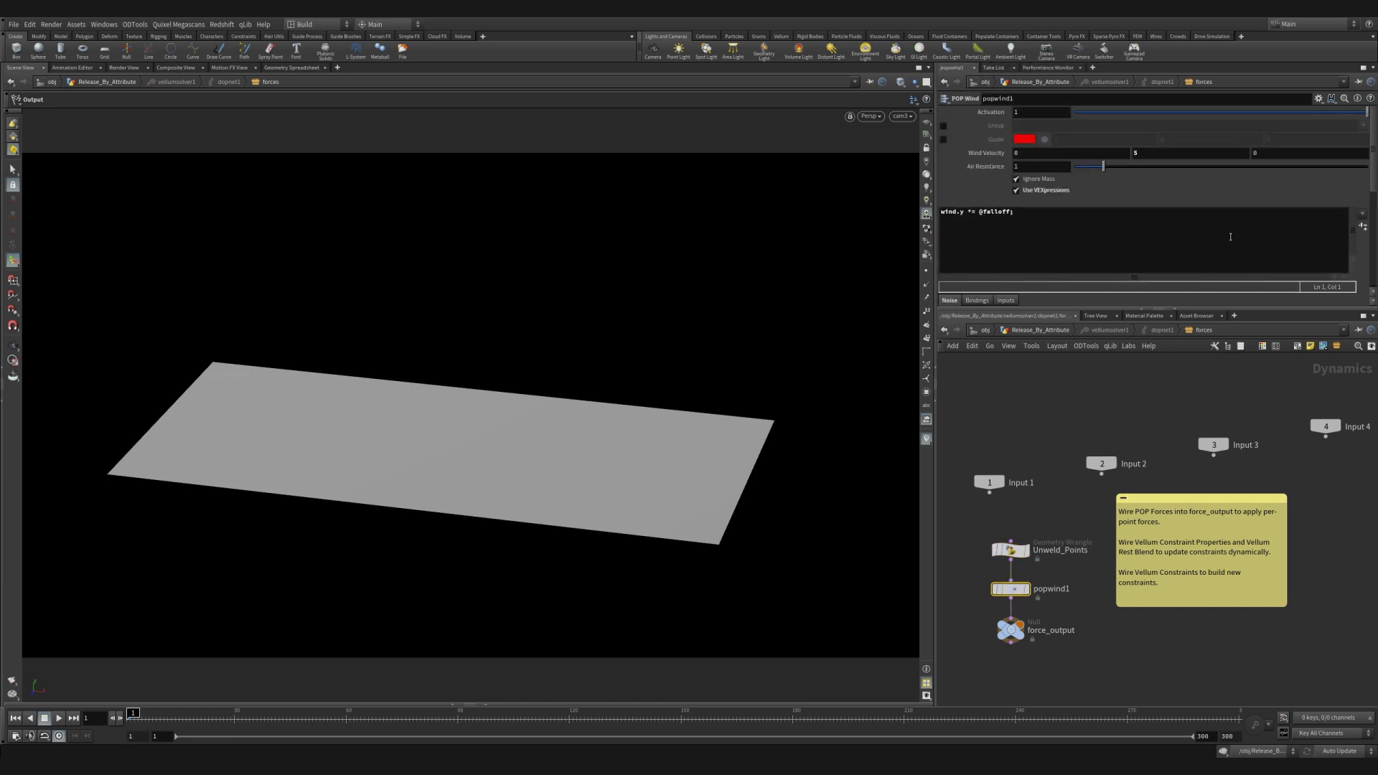